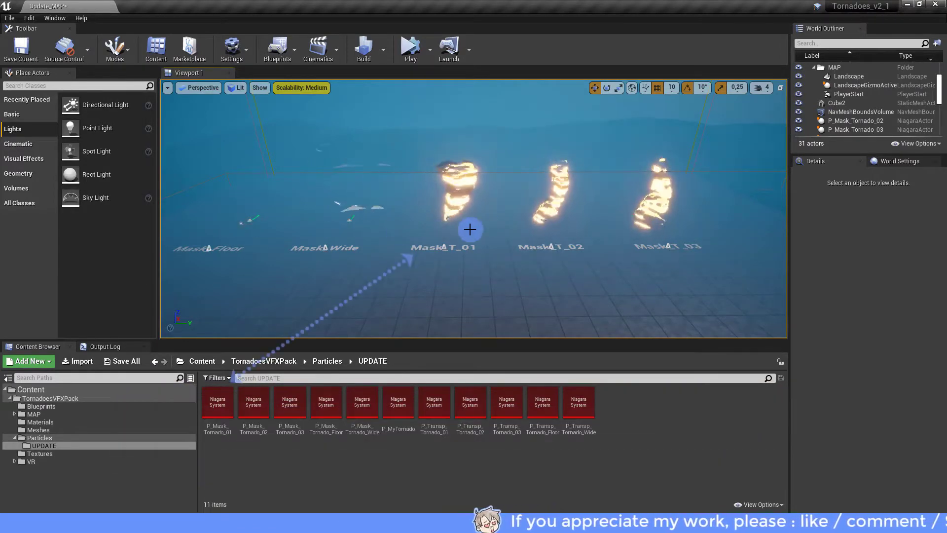
# Step: Bring up the context menu for P_Mask_Tornado_01 in the UPDATE folder
pyautogui.rightClick(216, 398)
# Step: Duplicate P_Mask_Tornado_01 as P_MyTornado_02 and open the copy in the Niagara editor
pyautogui.click(288, 214)
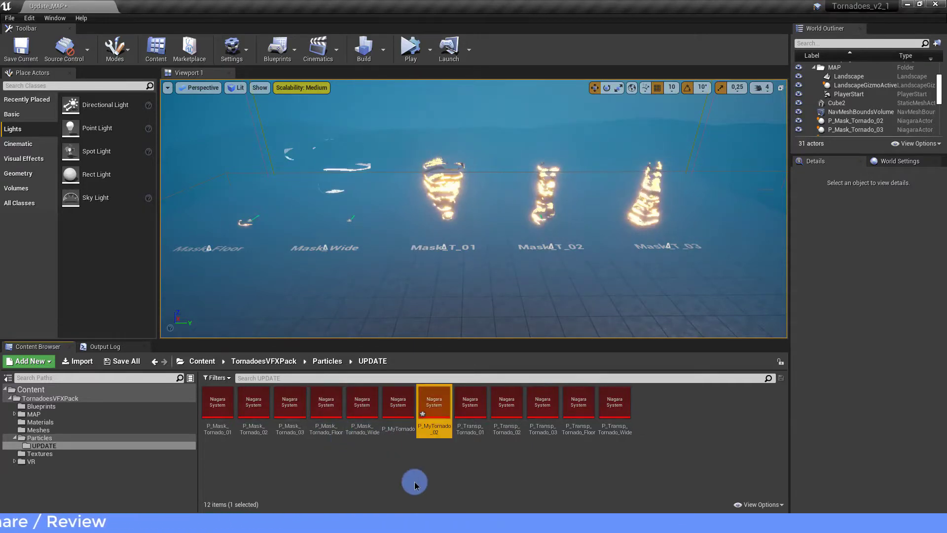
pyautogui.doubleClick(443, 400)
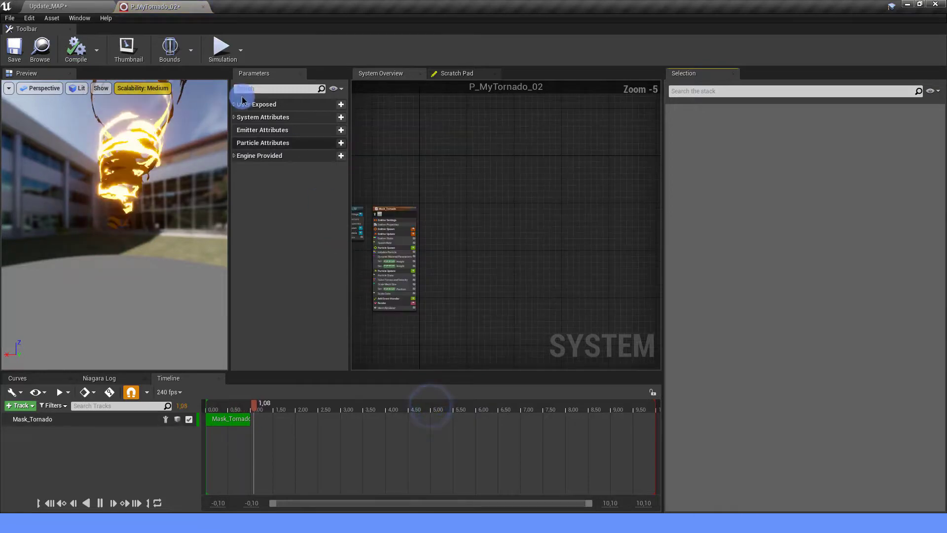
pyautogui.click(85, 8)
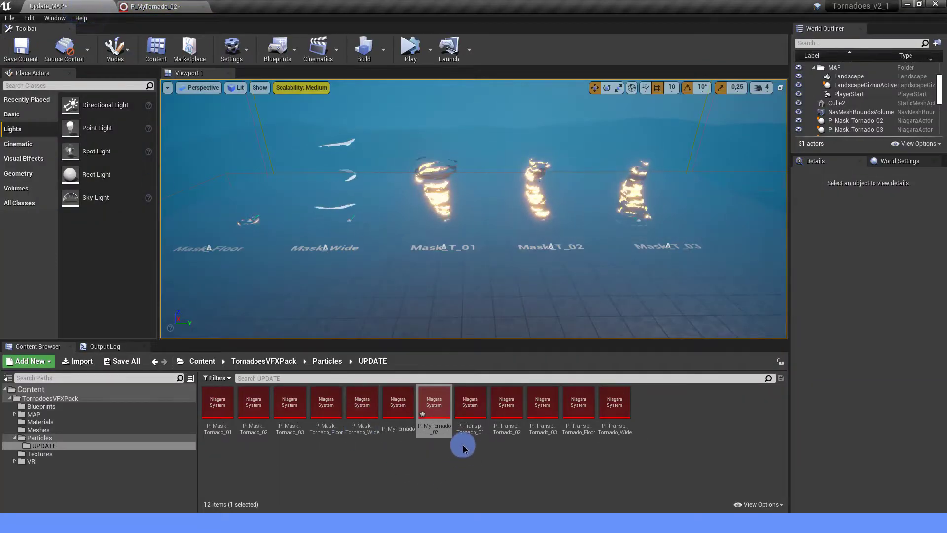
# Step: Copy the Wind_Wide emitter from P_Mask_Tornado_Wide into P_MyTornado_02's graph
pyautogui.doubleClick(368, 412)
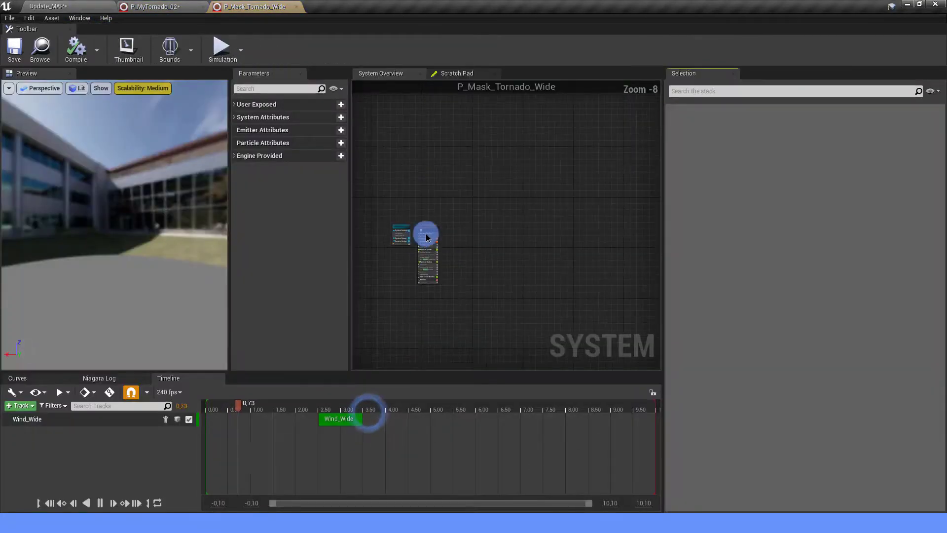
pyautogui.scroll(2, 427, 238)
pyautogui.hotkey('ctrl', 'c')
pyautogui.click(438, 228)
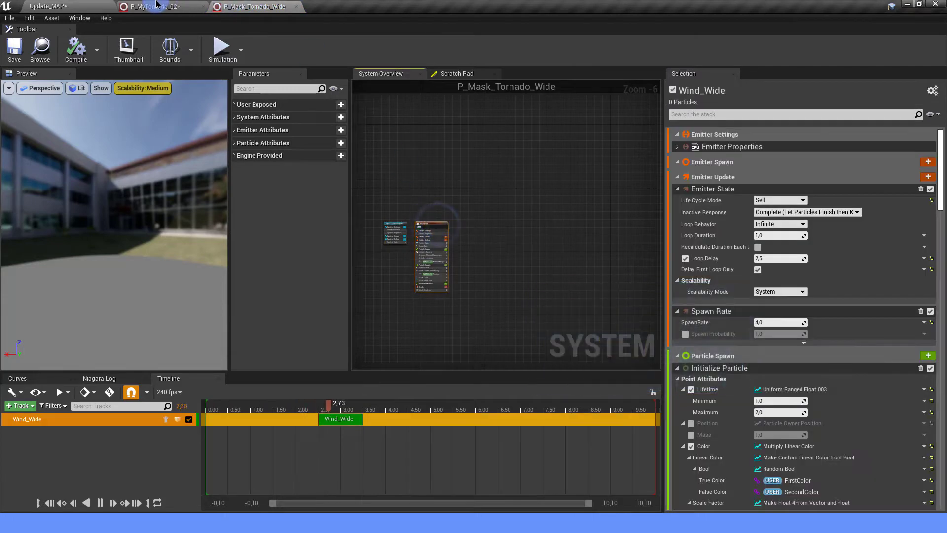
pyautogui.click(150, 7)
pyautogui.click(493, 236)
pyautogui.hotkey('ctrl', 'v')
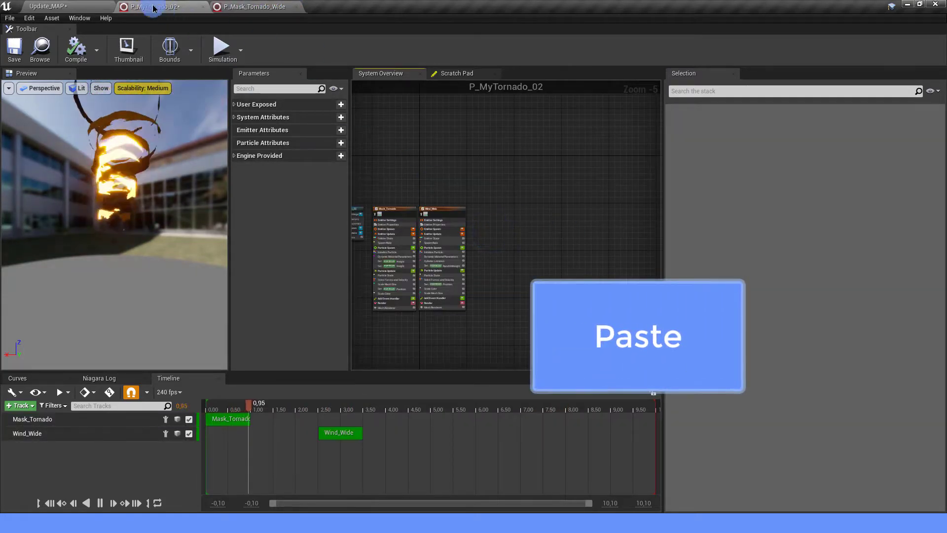
# Step: Add the Wind_Floor emitter from P_Mask_Tornado_Floor to P_MyTornado_02 and close both source systems
pyautogui.click(94, 6)
pyautogui.doubleClick(326, 407)
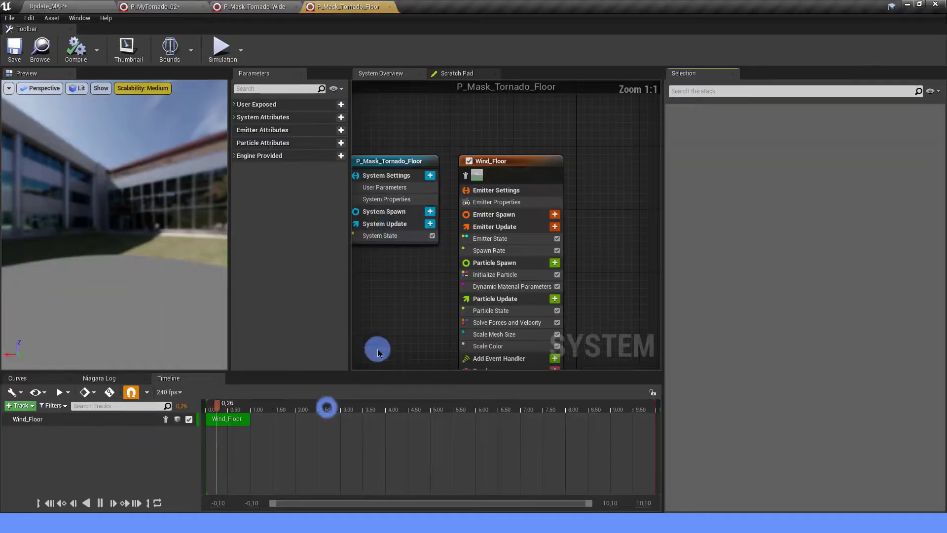
pyautogui.click(497, 176)
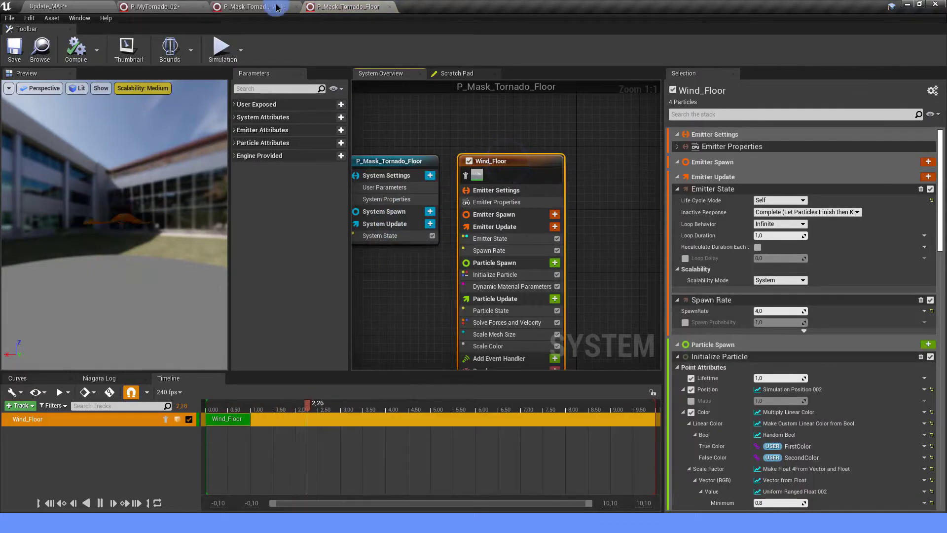
pyautogui.click(171, 7)
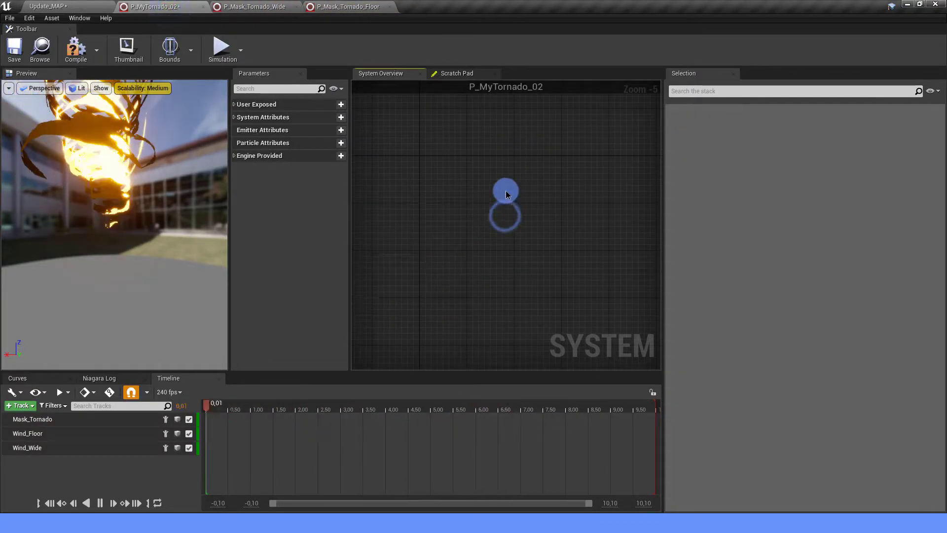
pyautogui.click(296, 6)
pyautogui.click(296, 7)
pyautogui.scroll(3, 486, 171)
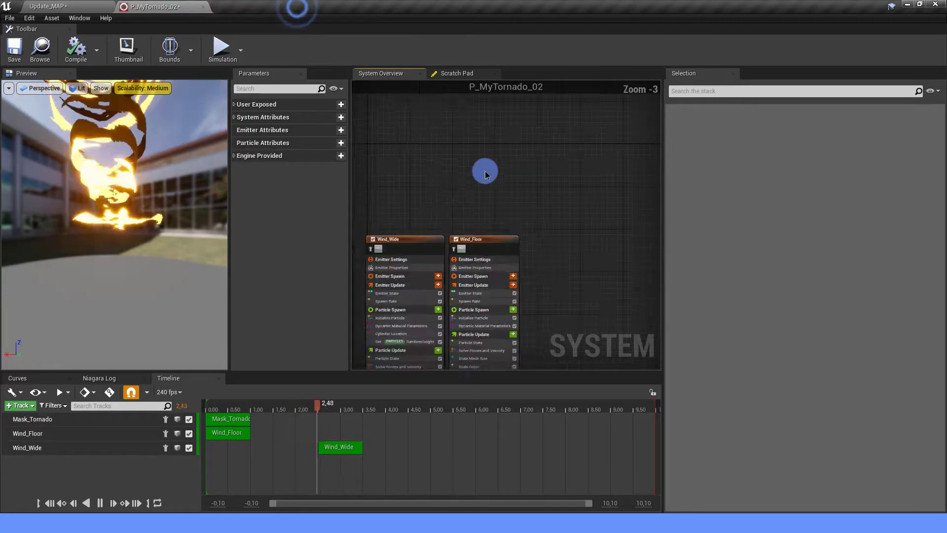
pyautogui.click(499, 257)
pyautogui.scroll(-3, 452, 203)
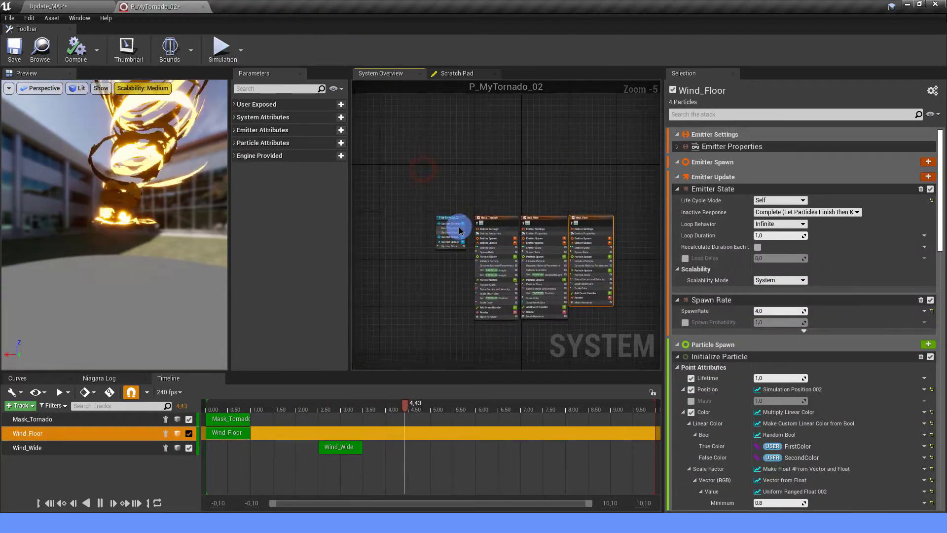
pyautogui.click(459, 221)
# Step: Set FirstColor to bright cyan-blue and SecondColor to dark navy, then save P_MyTornado_02
pyautogui.moveTo(99, 163); pyautogui.dragTo(118, 151)
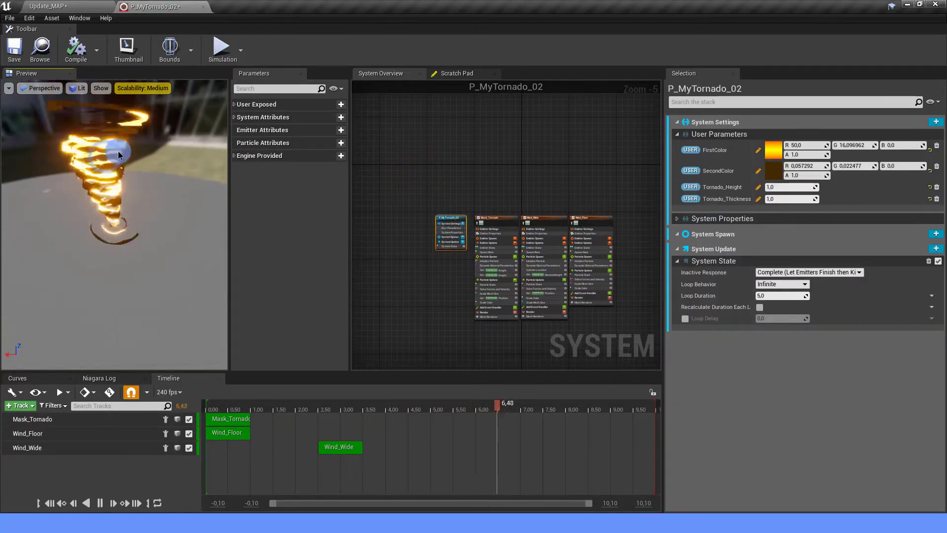
pyautogui.click(773, 149)
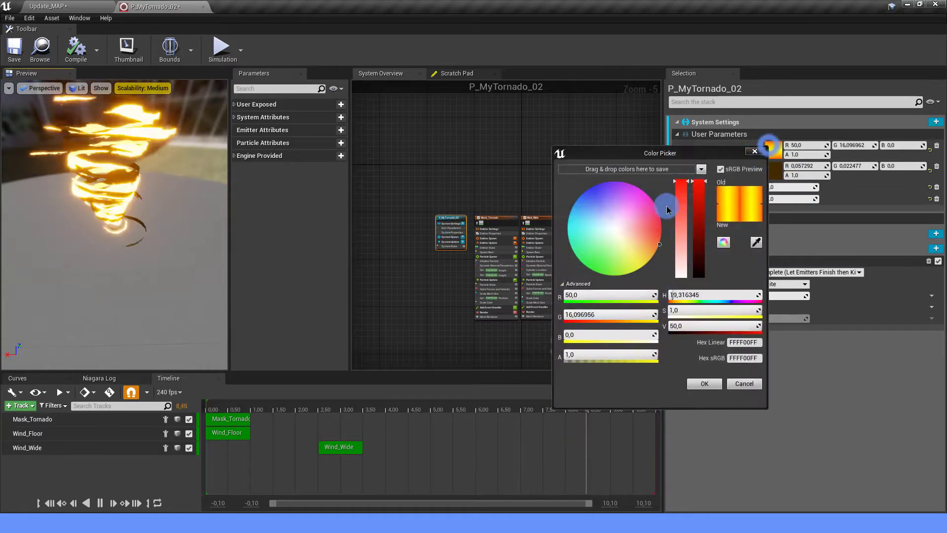
pyautogui.click(573, 200)
pyautogui.moveTo(573, 197); pyautogui.dragTo(573, 197)
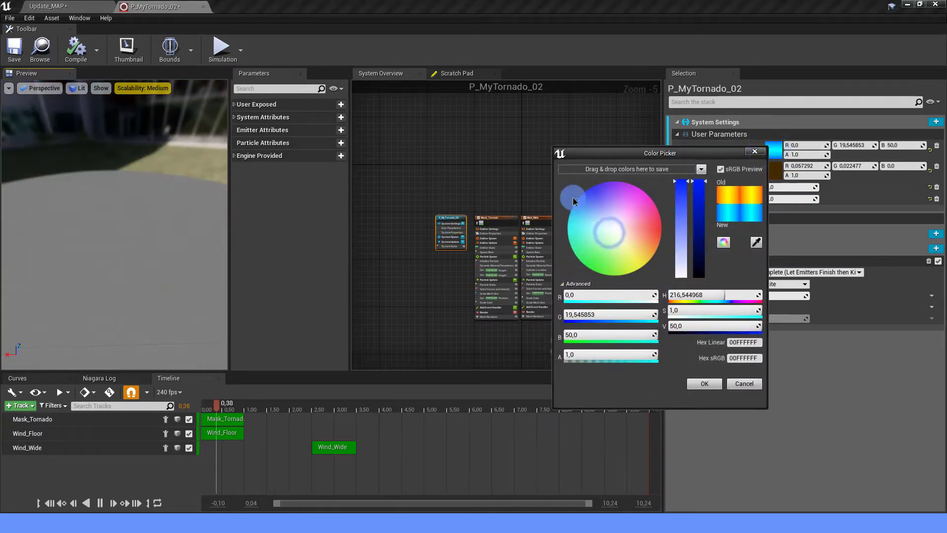
pyautogui.click(735, 395)
pyautogui.click(773, 169)
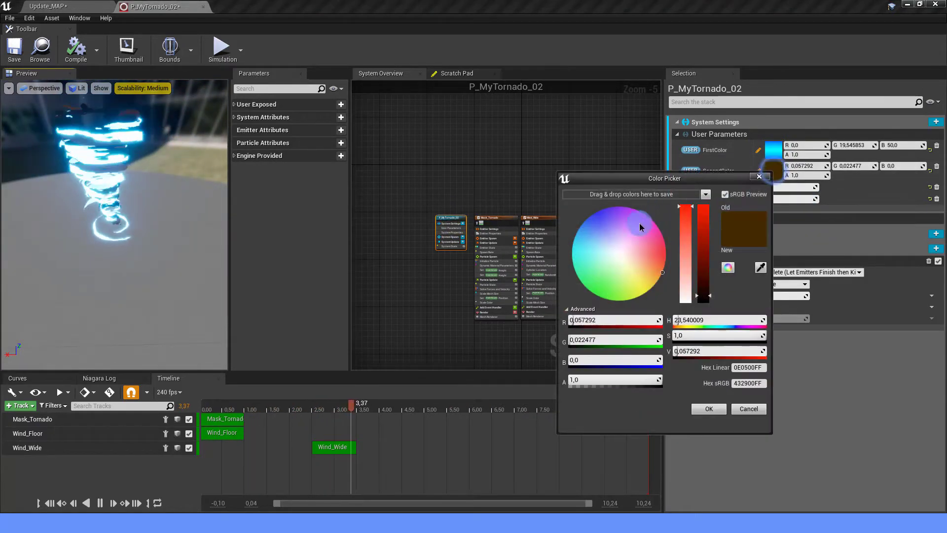
pyautogui.click(584, 216)
pyautogui.click(718, 407)
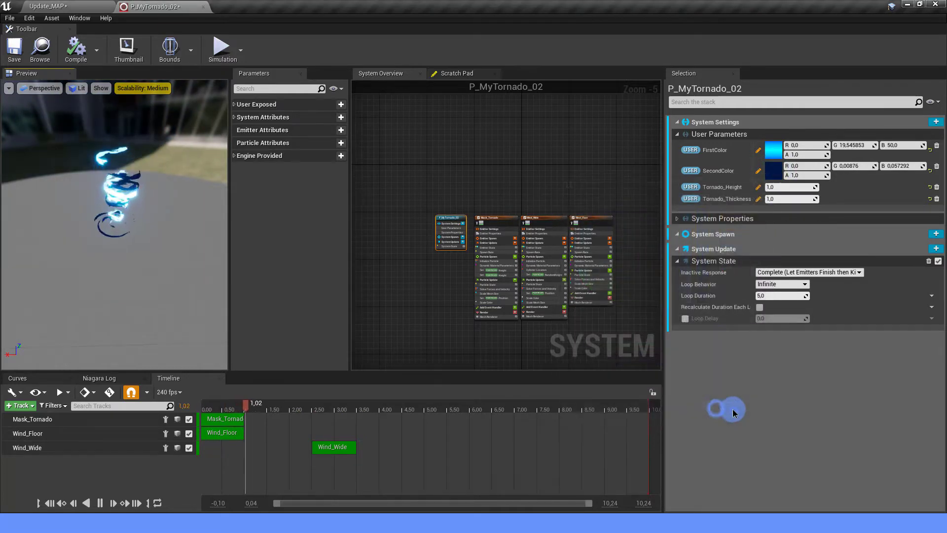
pyautogui.moveTo(207, 223); pyautogui.dragTo(157, 224)
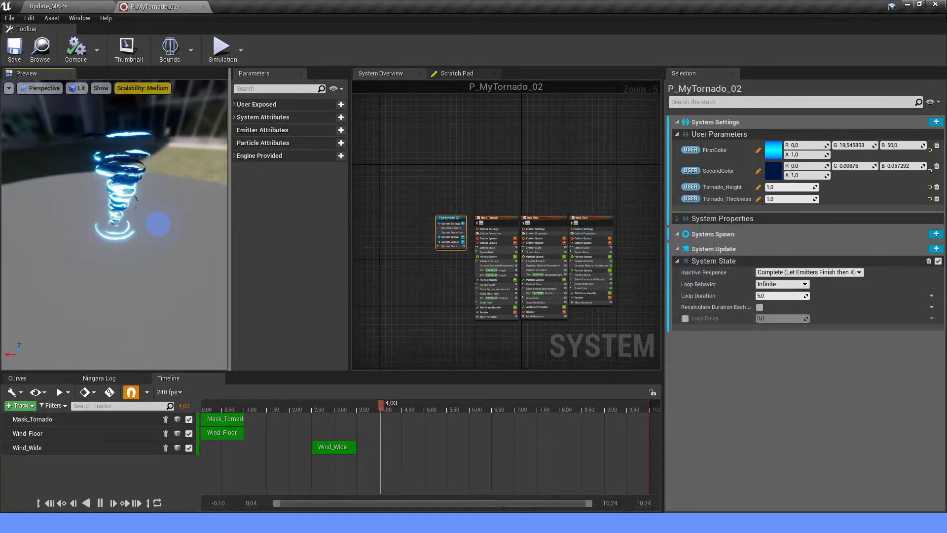
pyautogui.click(6, 45)
# Step: Drag P_MyTornado_02 from the Content Browser into the Update_MAP level
pyautogui.click(79, 6)
pyautogui.click(328, 394)
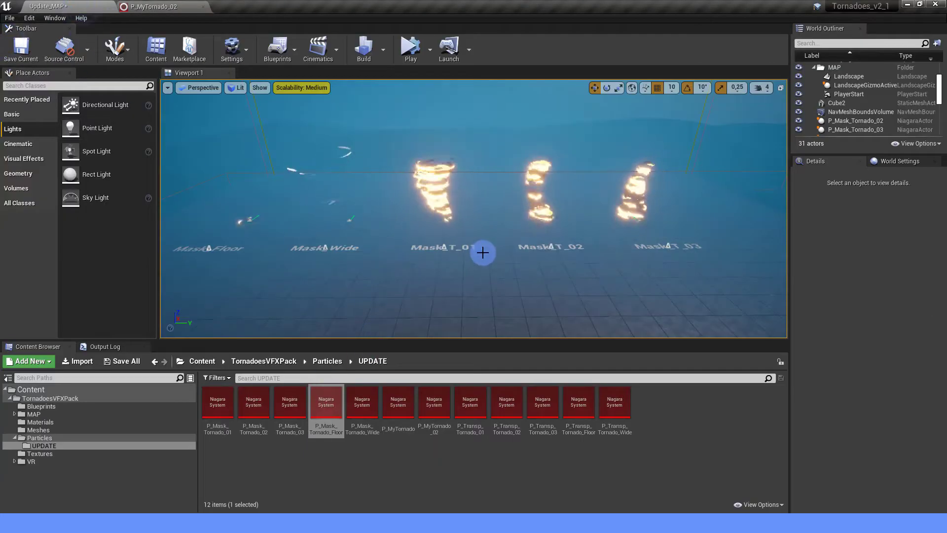
pyautogui.moveTo(483, 252); pyautogui.dragTo(465, 323, button='right')
pyautogui.moveTo(434, 404); pyautogui.dragTo(362, 275)
pyautogui.moveTo(355, 292); pyautogui.dragTo(486, 328, button='right')
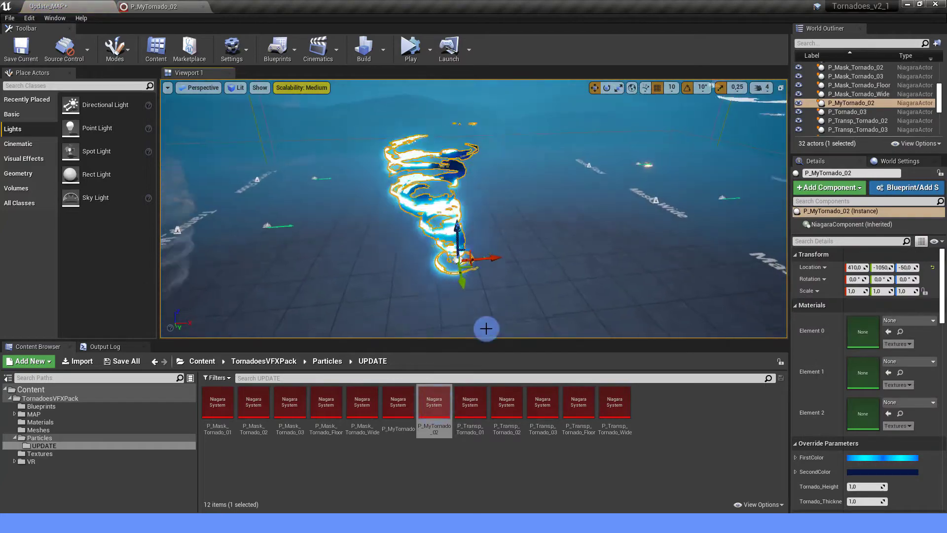
# Step: View the placed tornado from a higher angle and list the Particles folder's Niagara systems
pyautogui.click(537, 300)
pyautogui.moveTo(536, 299); pyautogui.dragTo(469, 306, button='right')
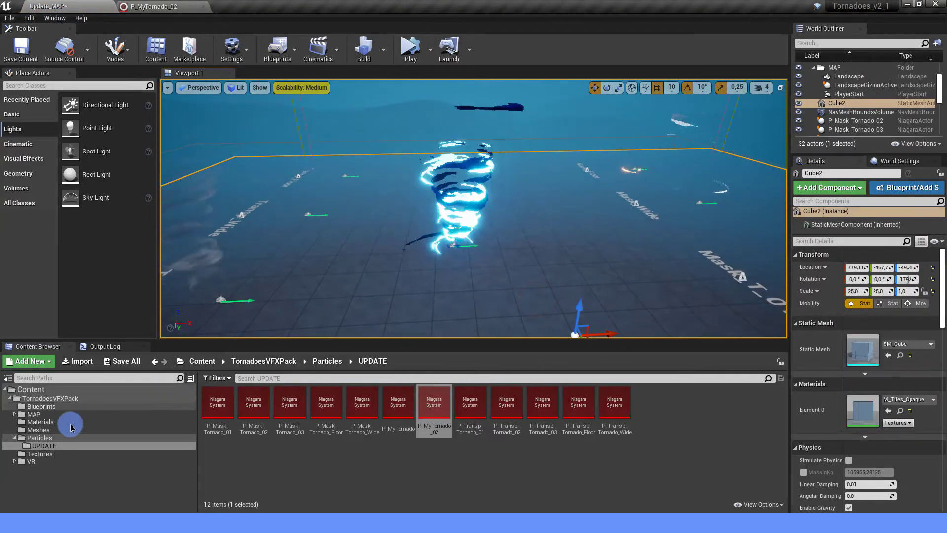
pyautogui.click(59, 437)
pyautogui.scroll(-2, 538, 459)
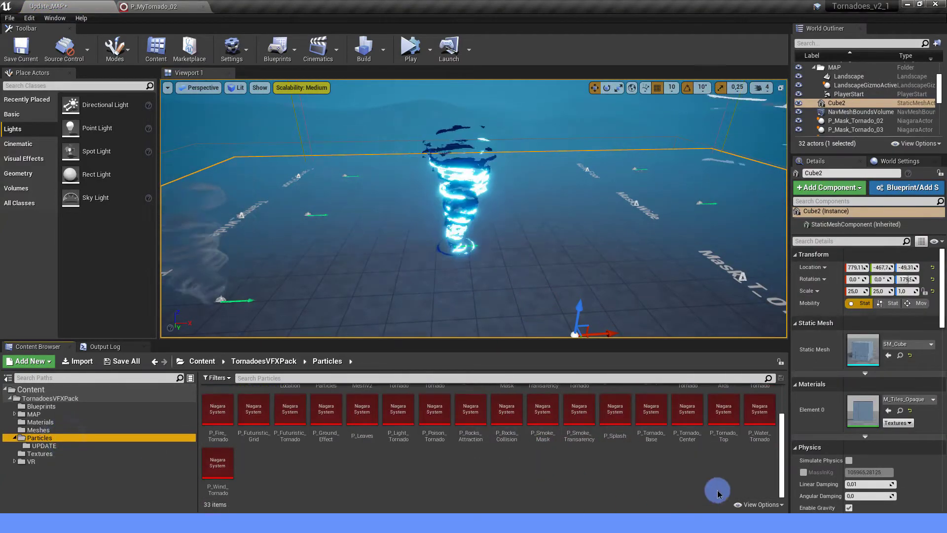
# Step: Copy the Splash_01 and Splash_02 emitters from P_Splash and paste them into P_MyTornado_02
pyautogui.doubleClick(615, 414)
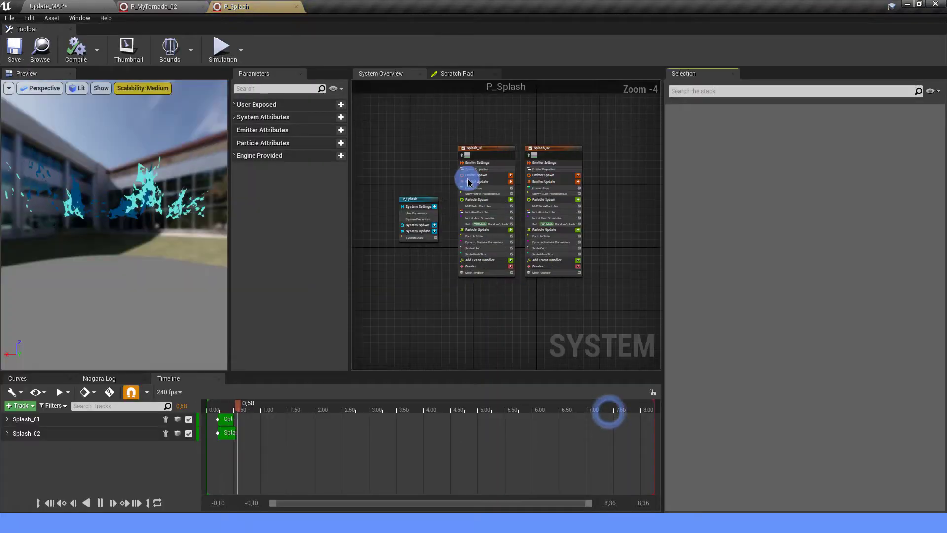
pyautogui.click(524, 141)
pyautogui.moveTo(471, 113); pyautogui.dragTo(541, 167)
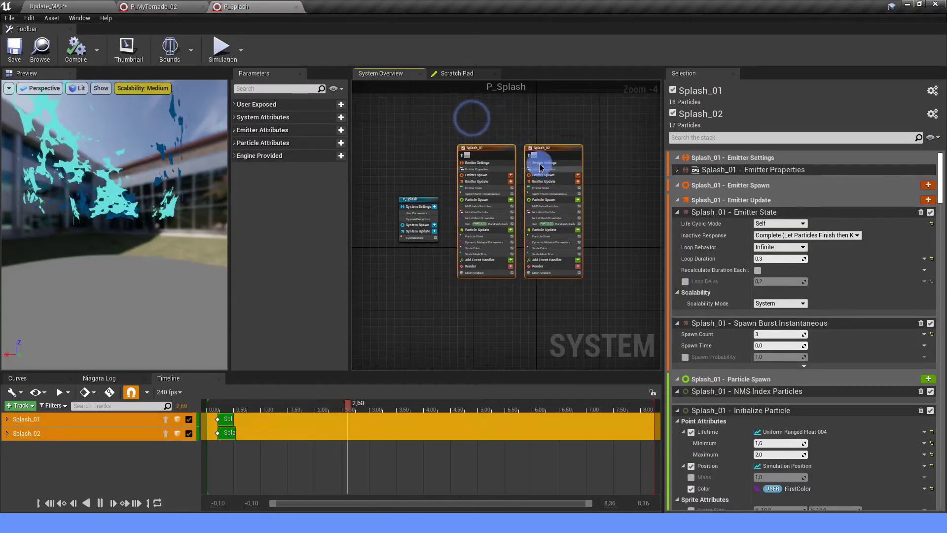
pyautogui.click(153, 7)
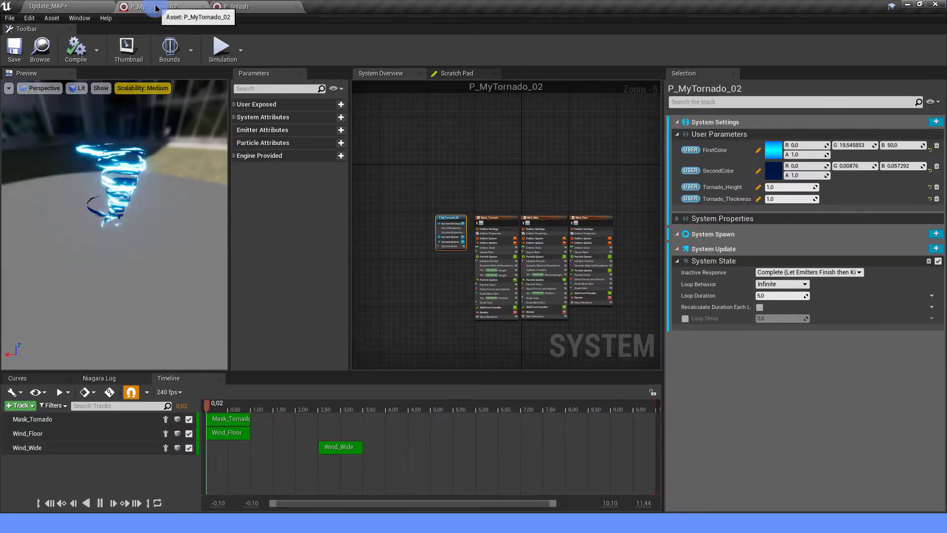
pyautogui.click(539, 213)
pyautogui.hotkey('ctrl', 'v')
pyautogui.scroll(2, 539, 213)
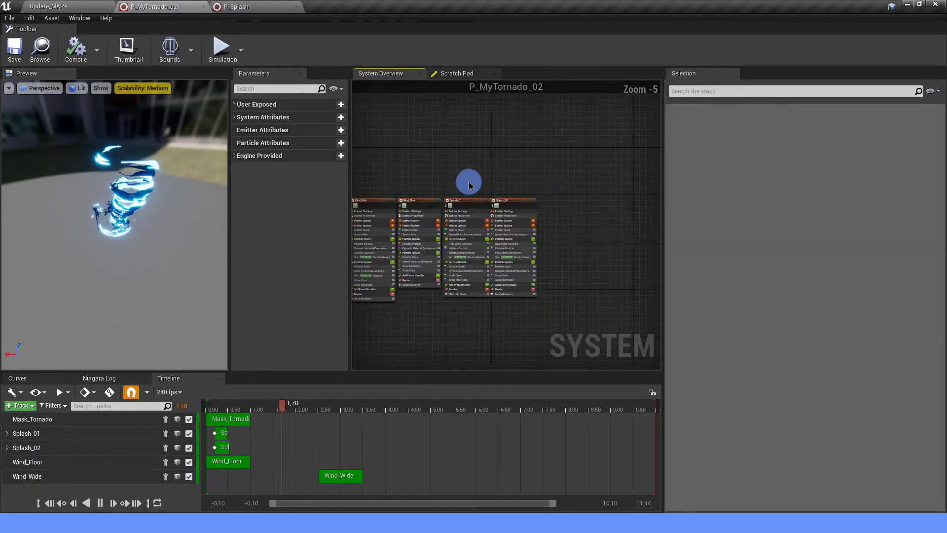
pyautogui.click(475, 202)
# Step: Review both Splash emitters' Spawn Burst settings and save P_MyTornado_02
pyautogui.click(409, 164)
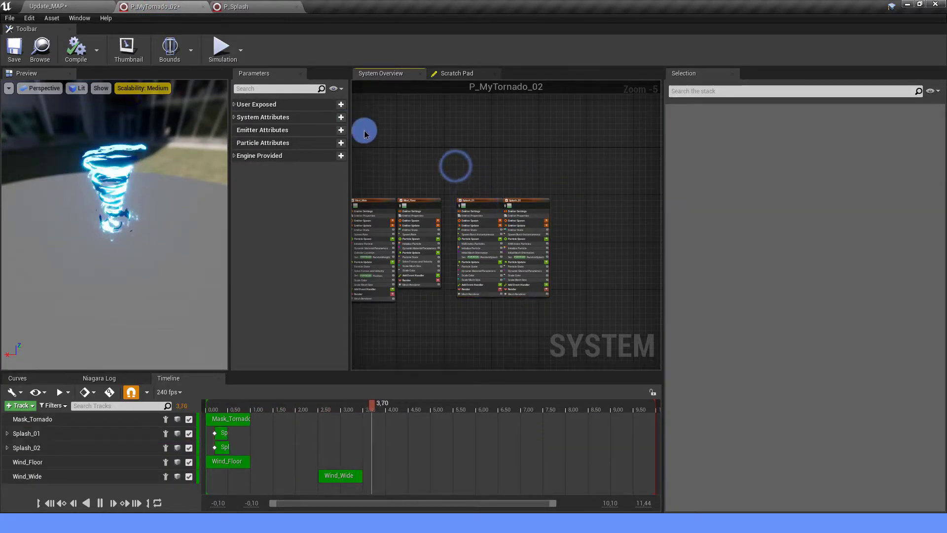
pyautogui.scroll(2, 365, 160)
pyautogui.moveTo(527, 214); pyautogui.dragTo(453, 194, button='right')
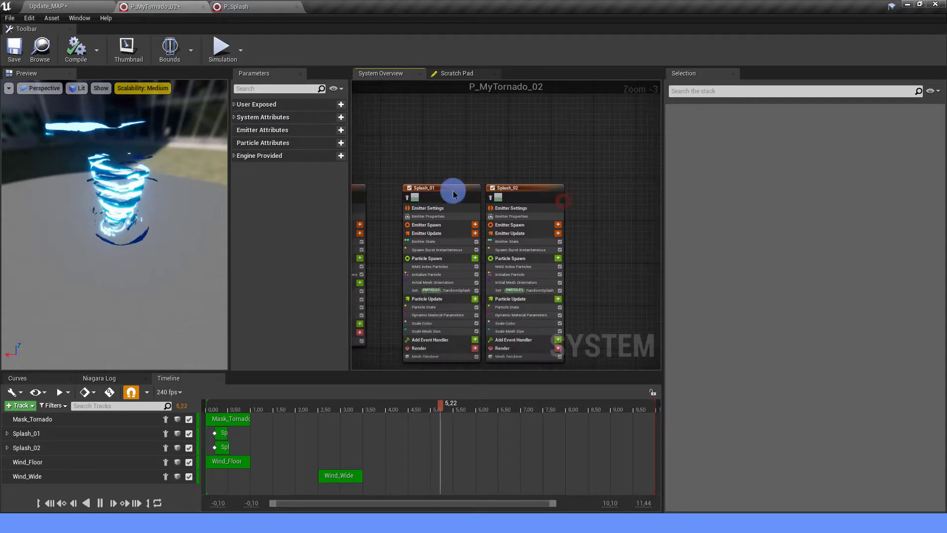
pyautogui.click(463, 250)
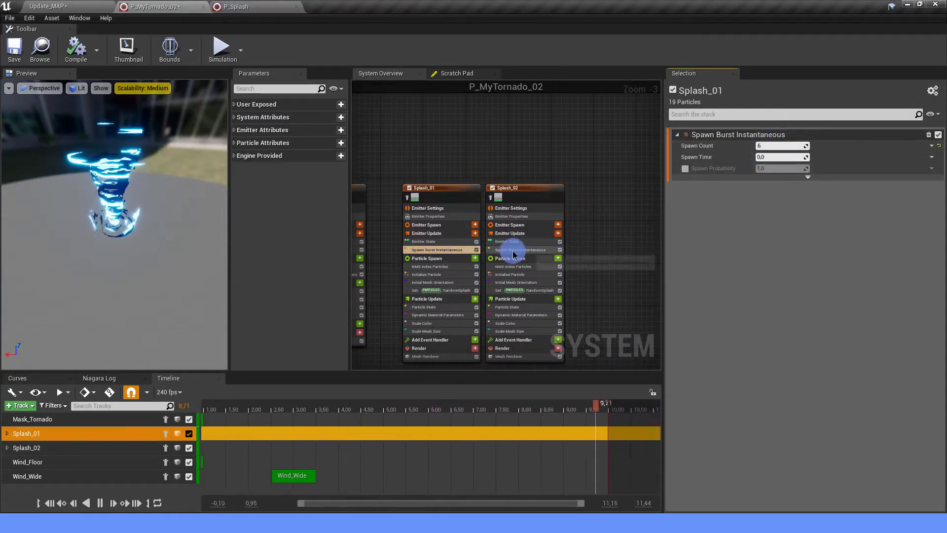
pyautogui.click(526, 250)
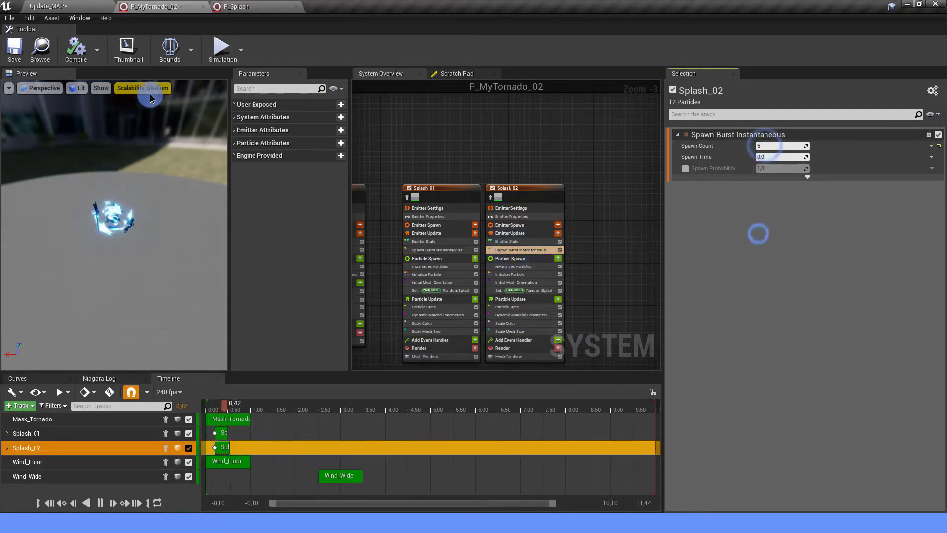
pyautogui.click(13, 53)
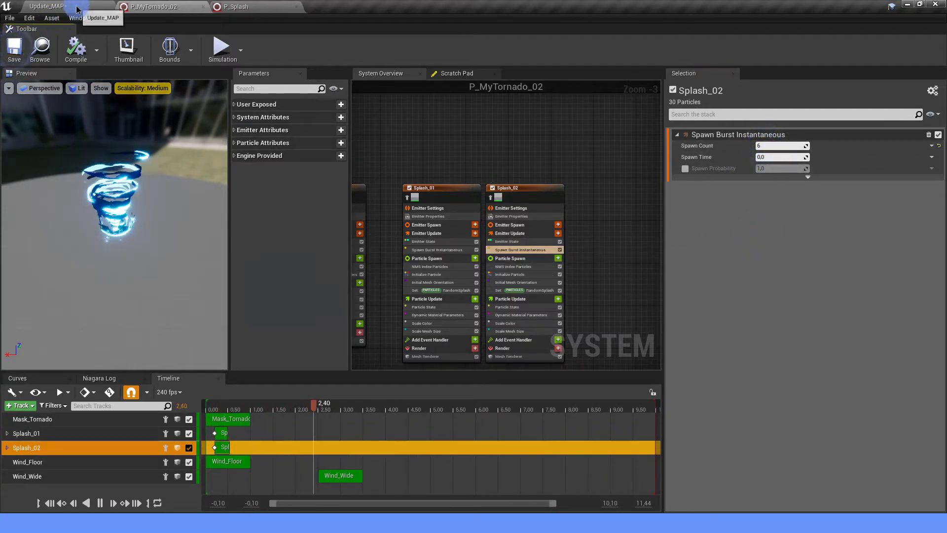
pyautogui.click(77, 6)
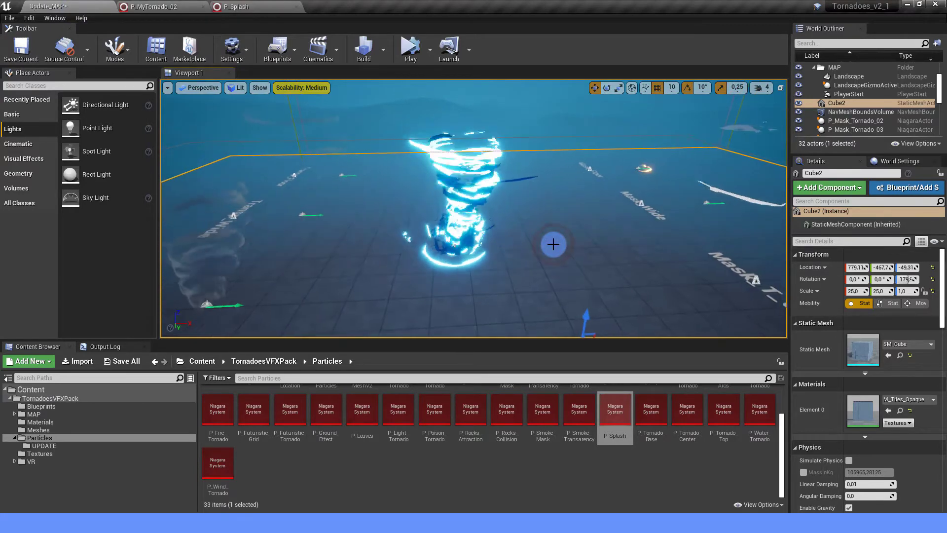
pyautogui.moveTo(553, 244); pyautogui.dragTo(556, 292)
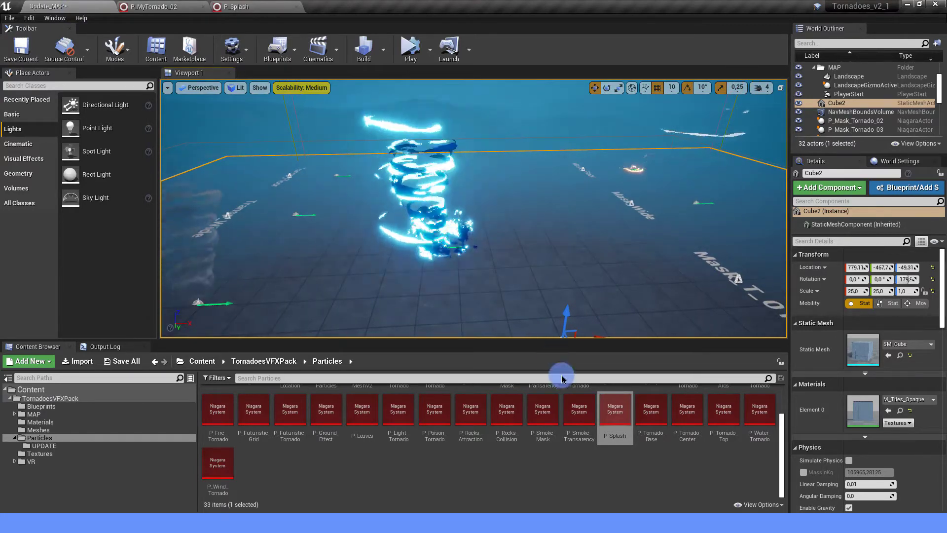
pyautogui.scroll(1, 541, 490)
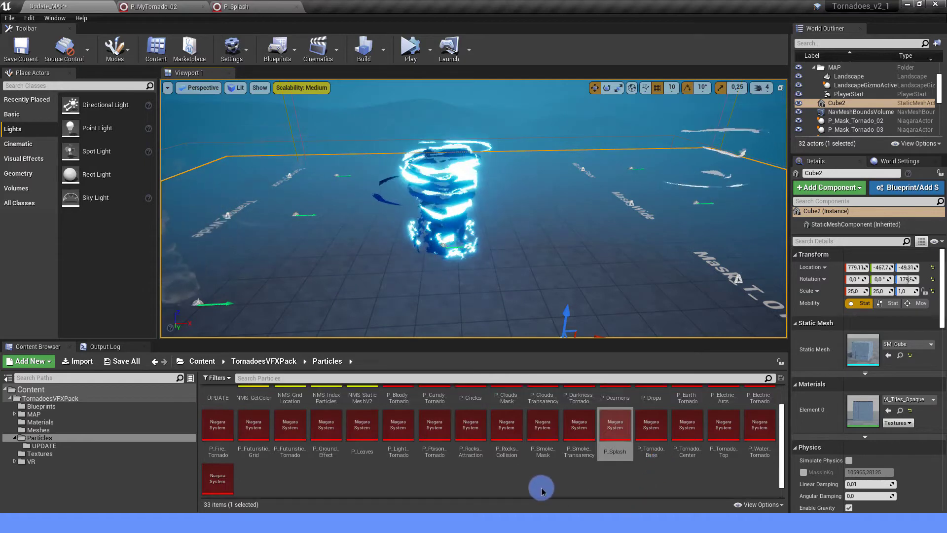
pyautogui.scroll(1, 541, 491)
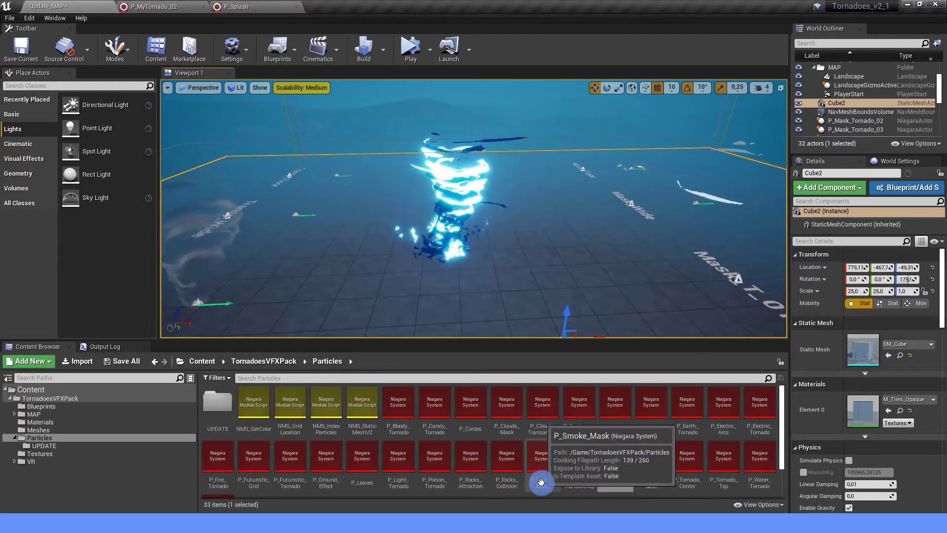
# Step: Paste P_Drops' Drops_01 and Drops_02 emitters into P_MyTornado_02, nudge them right, and save
pyautogui.doubleClick(654, 406)
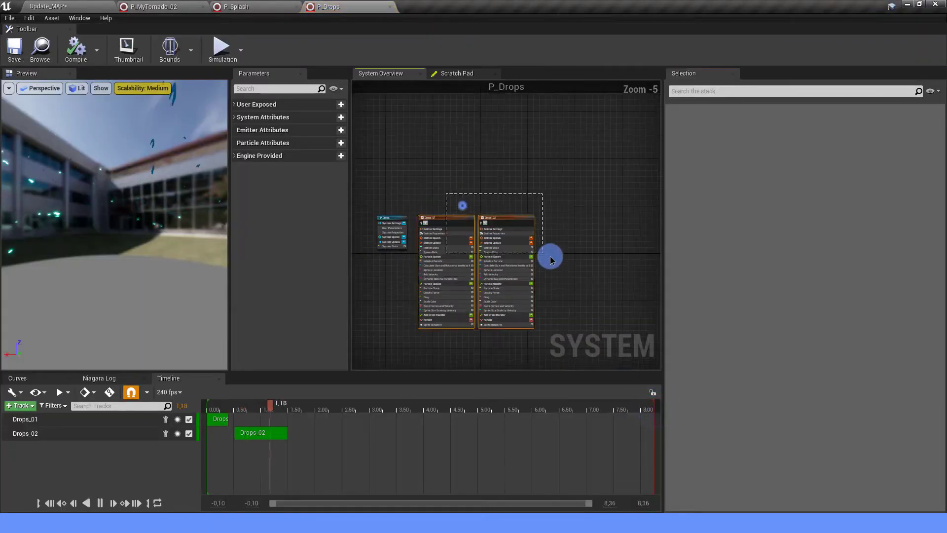
pyautogui.click(196, 5)
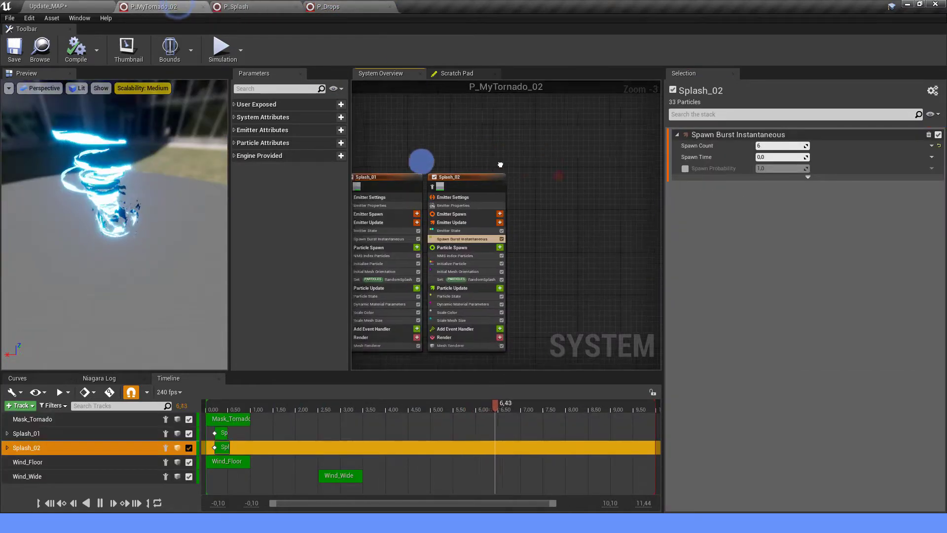
pyautogui.hotkey('ctrl', 'v')
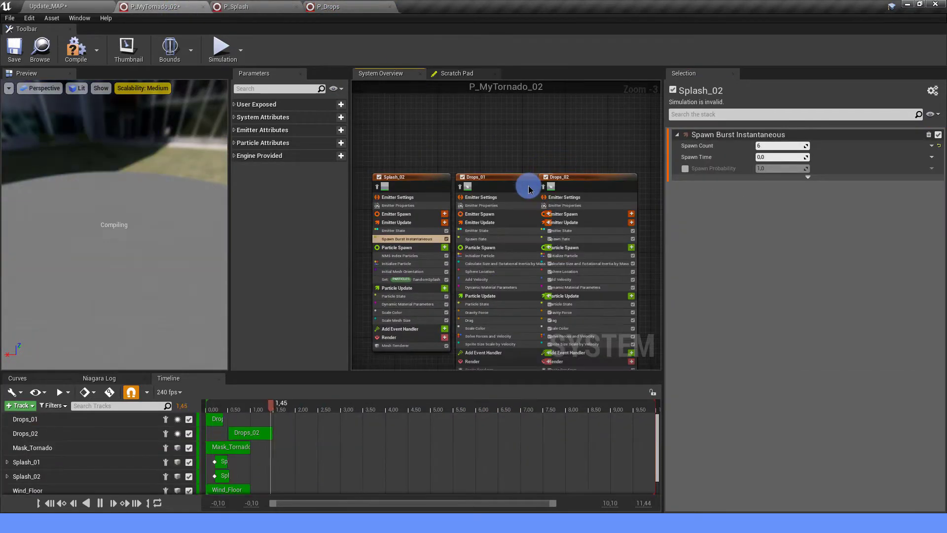
pyautogui.scroll(-3, 529, 189)
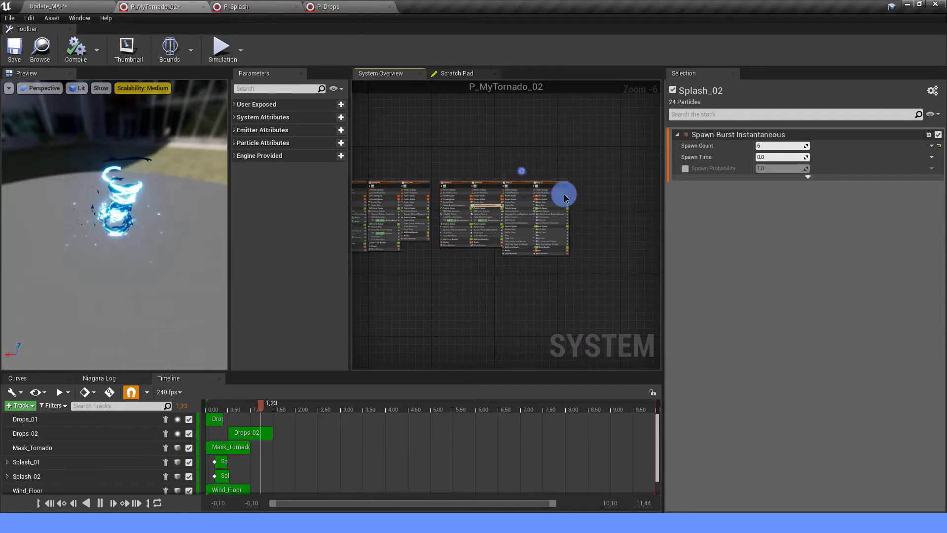
pyautogui.moveTo(511, 180); pyautogui.dragTo(522, 180)
pyautogui.click(505, 156)
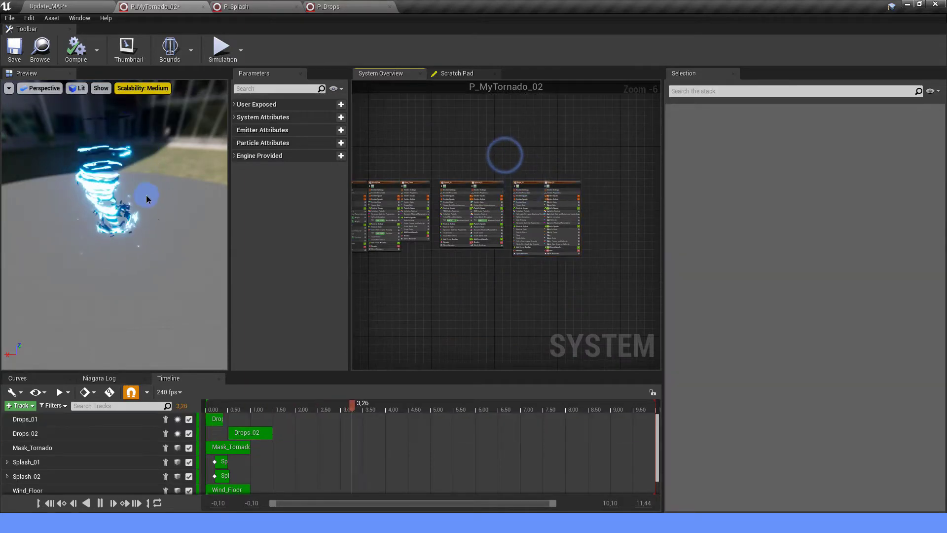
pyautogui.hotkey('ctrl', 's')
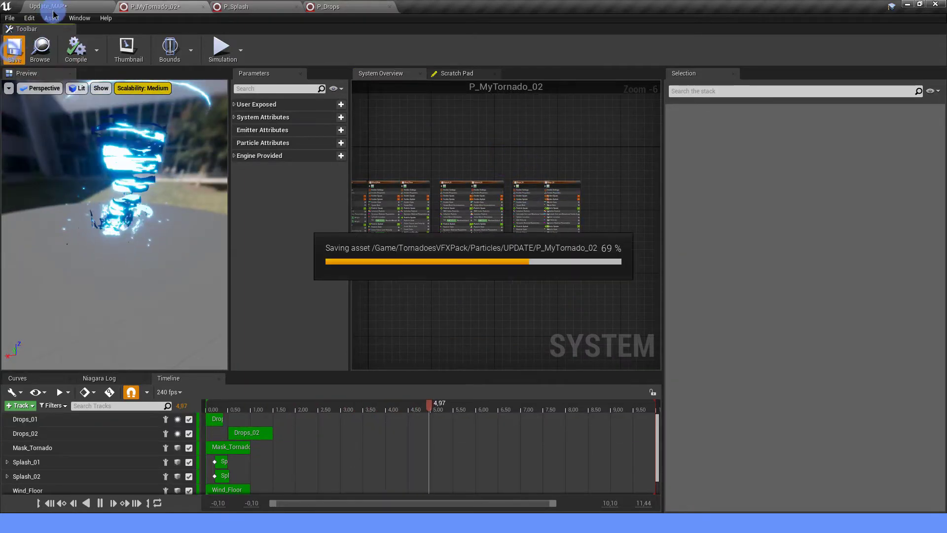
# Step: Zoom in and out on the blue tornado in Update_MAP, then open the TornadoesVFXPack Blueprints folder
pyautogui.click(62, 9)
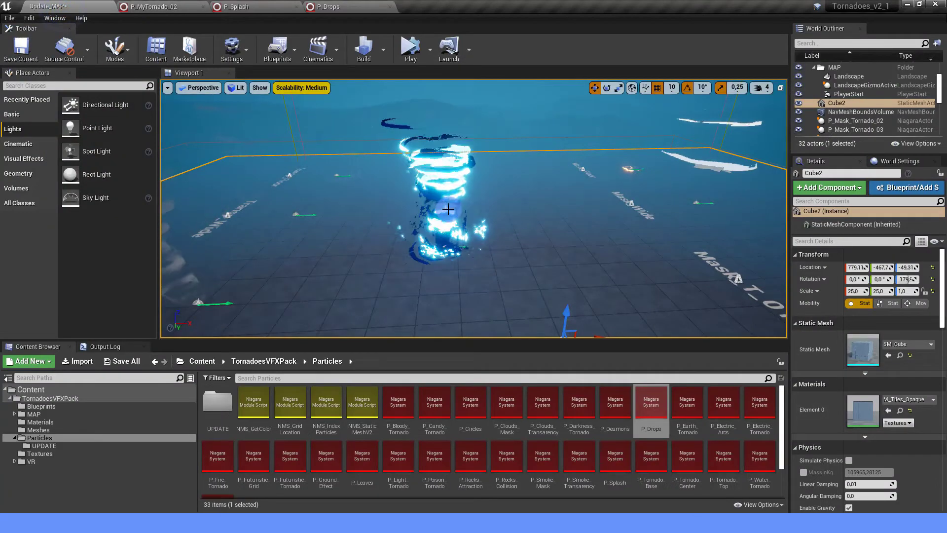
pyautogui.scroll(5, 521, 211)
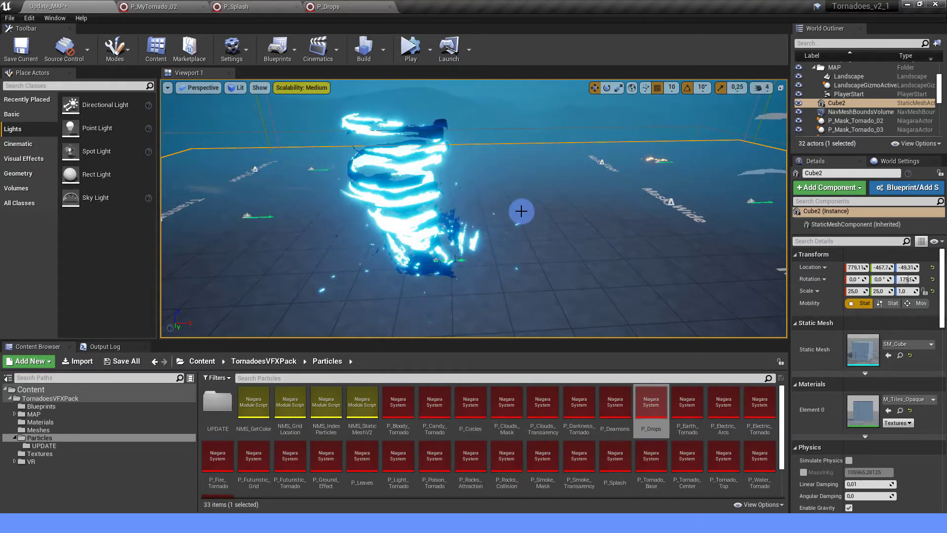
pyautogui.scroll(-3, 521, 210)
pyautogui.click(42, 407)
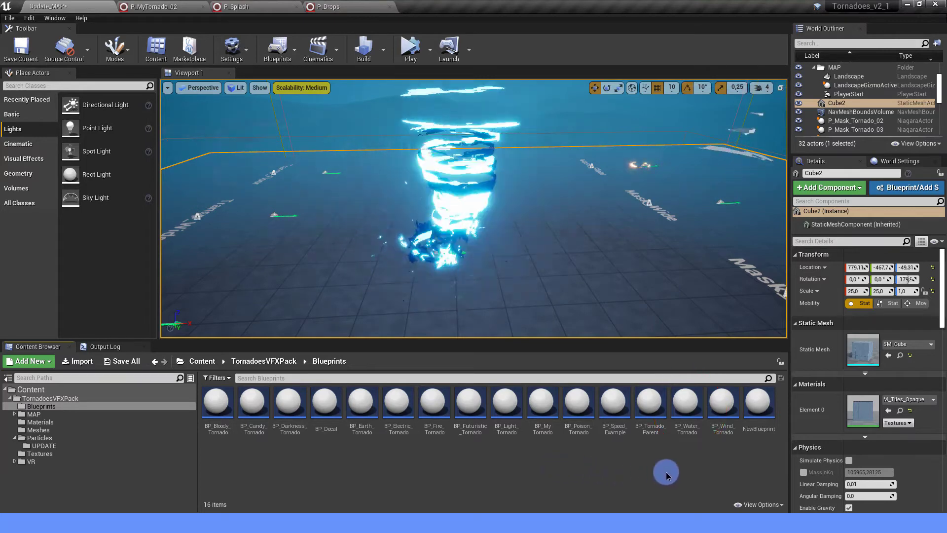
# Step: Duplicate BP_Water_Tornado, rename the copy BP_MyTornado_02, and open it
pyautogui.click(686, 396)
pyautogui.rightClick(686, 396)
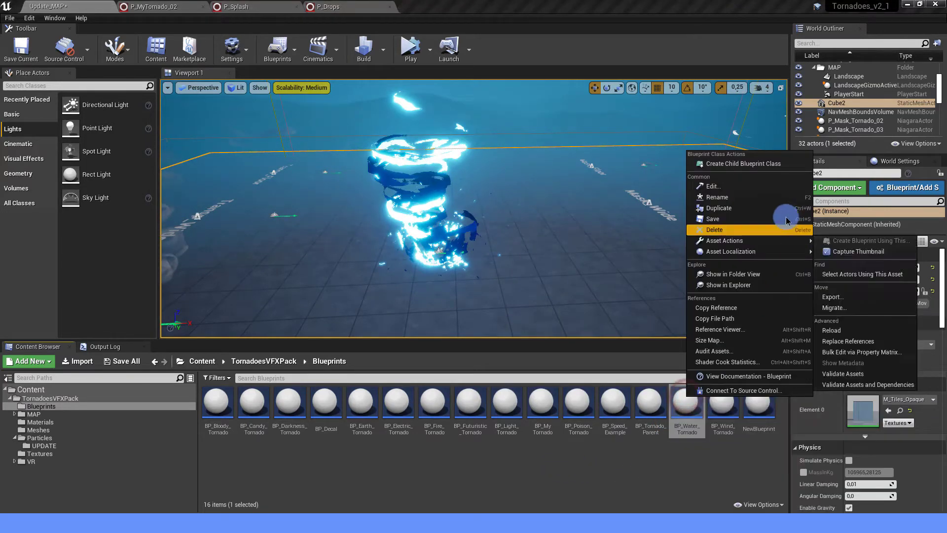
pyautogui.click(748, 207)
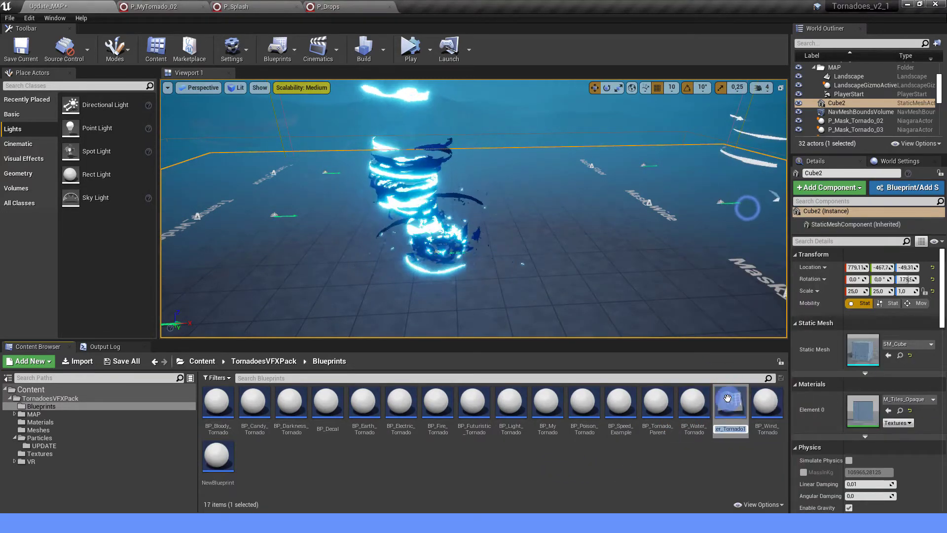
pyautogui.click(752, 428)
pyautogui.press('BackSpace')
pyautogui.press('BackSpace')
pyautogui.press('BackSpace')
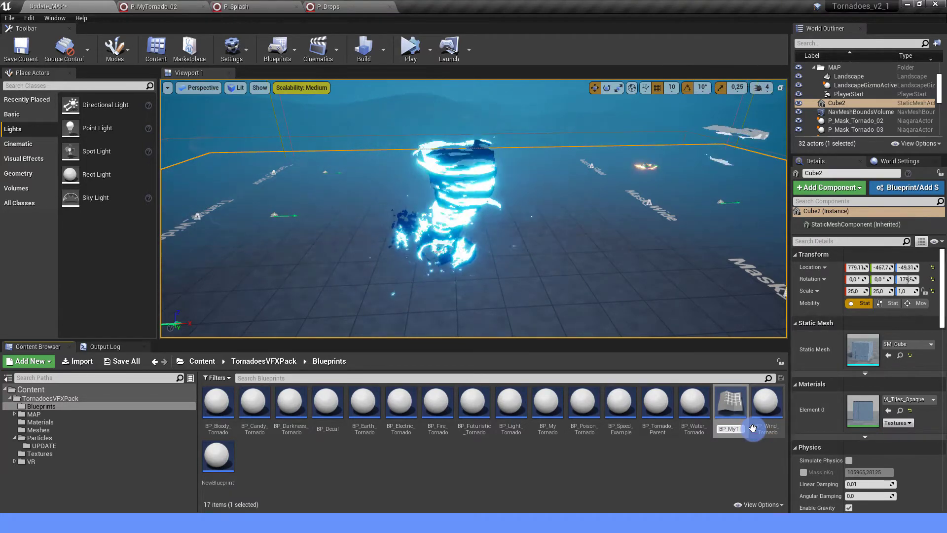
pyautogui.write('MyTornado')
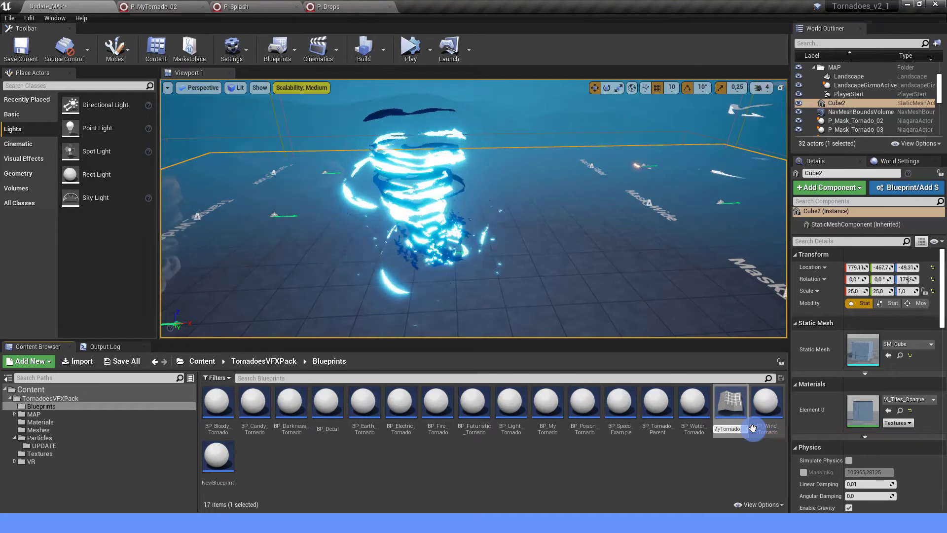
pyautogui.write('_02')
pyautogui.press('Return')
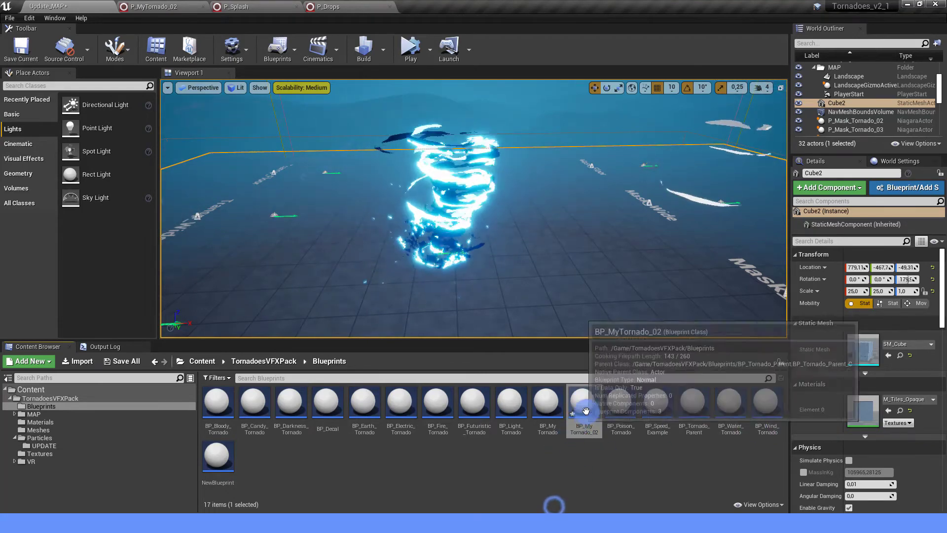
pyautogui.doubleClick(585, 410)
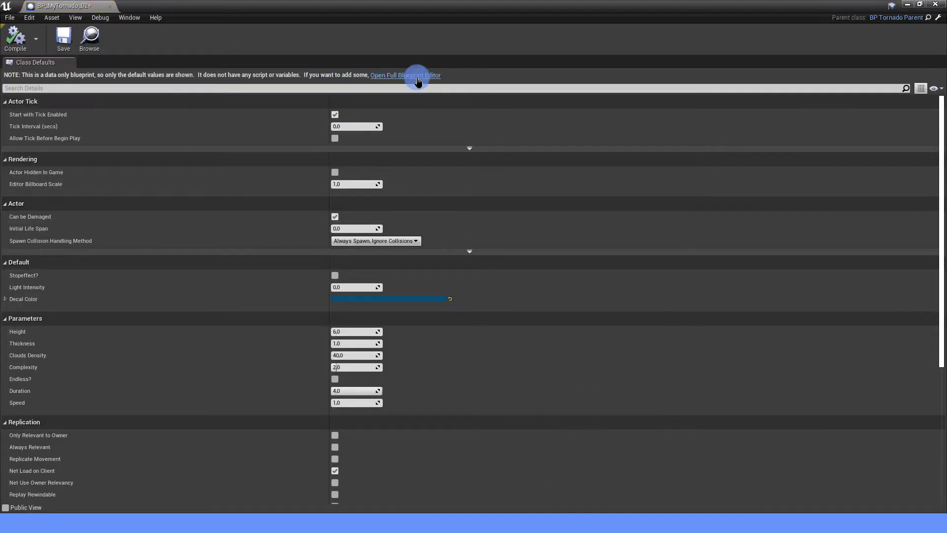
# Step: In the full Blueprint Editor, set TornadoEffect's Niagara System Asset to P_MyTornado_02
pyautogui.click(418, 79)
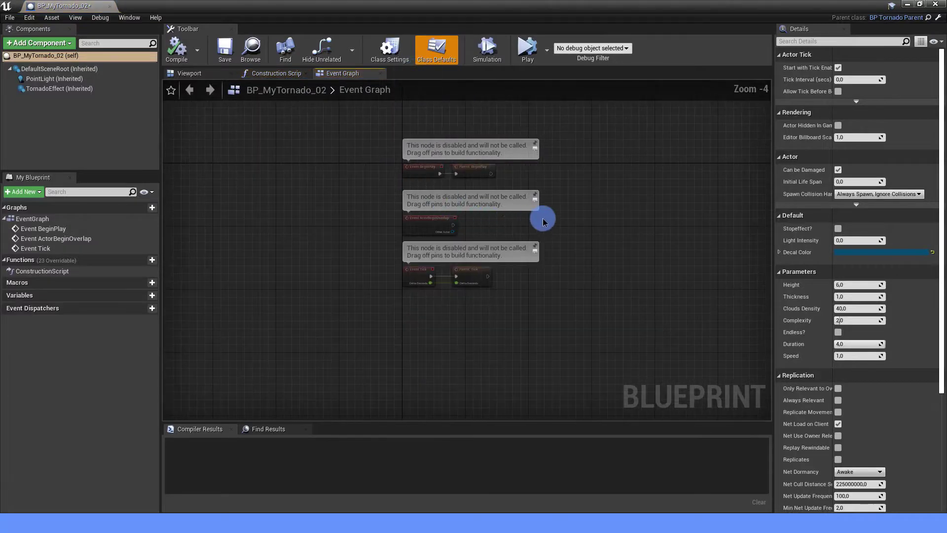
pyautogui.scroll(-1, 543, 220)
pyautogui.moveTo(542, 220); pyautogui.dragTo(454, 220, button='right')
pyautogui.click(70, 90)
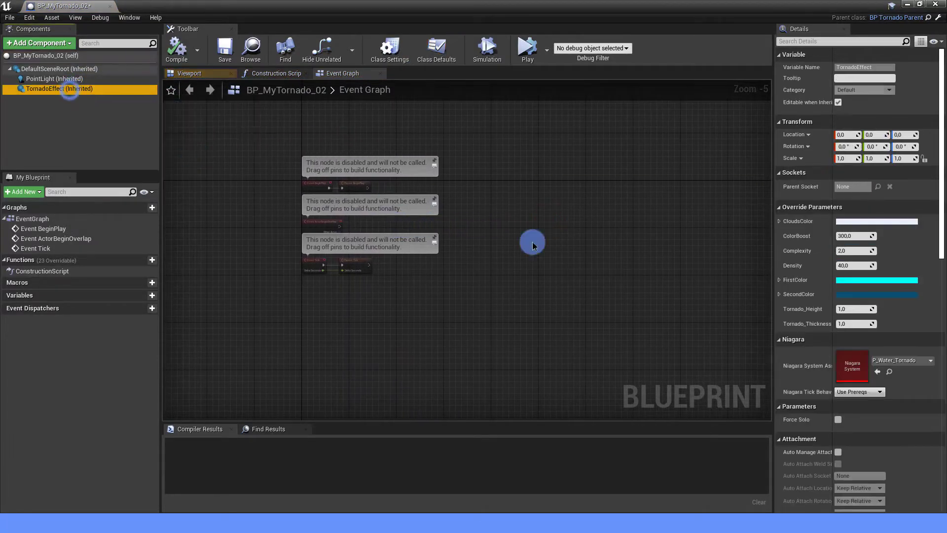
pyautogui.click(888, 361)
pyautogui.write('My to')
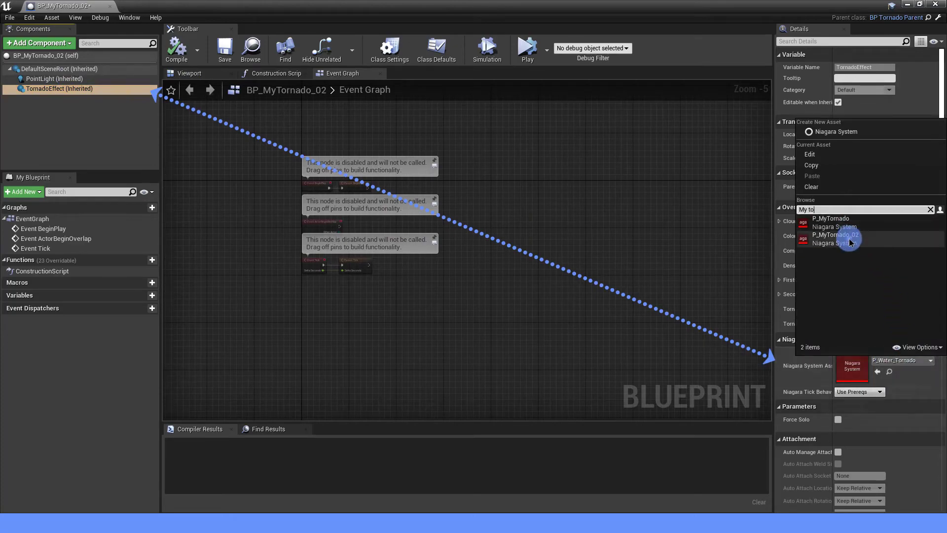
pyautogui.click(850, 243)
# Step: Compile and save BP_MyTornado_02, dock its window, and return to Update_MAP
pyautogui.click(187, 79)
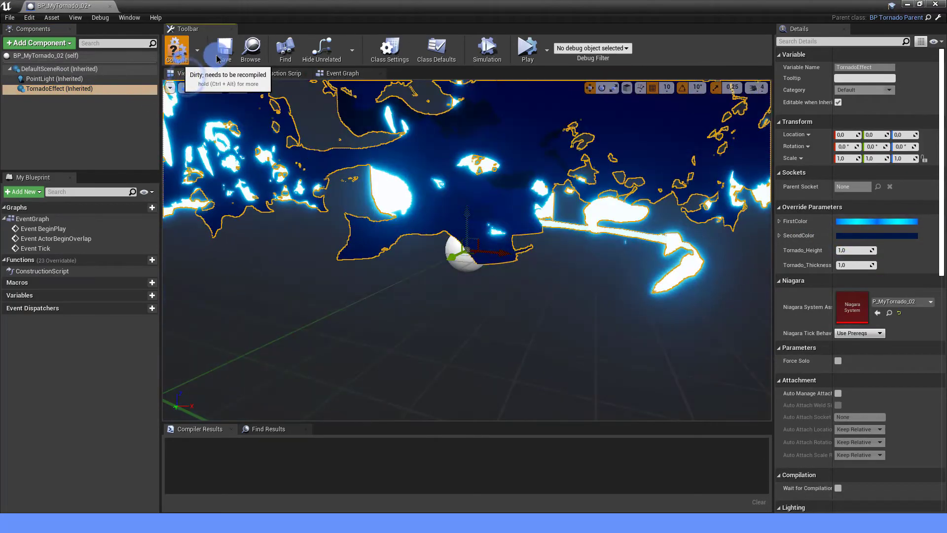
pyautogui.click(176, 49)
pyautogui.click(225, 50)
pyautogui.click(392, 208)
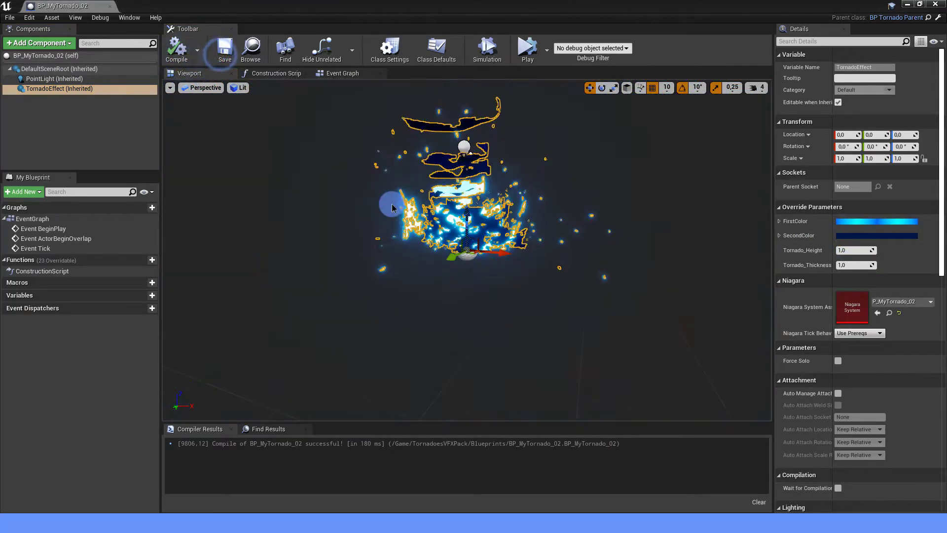
pyautogui.moveTo(69, 5); pyautogui.dragTo(144, 7)
pyautogui.click(78, 9)
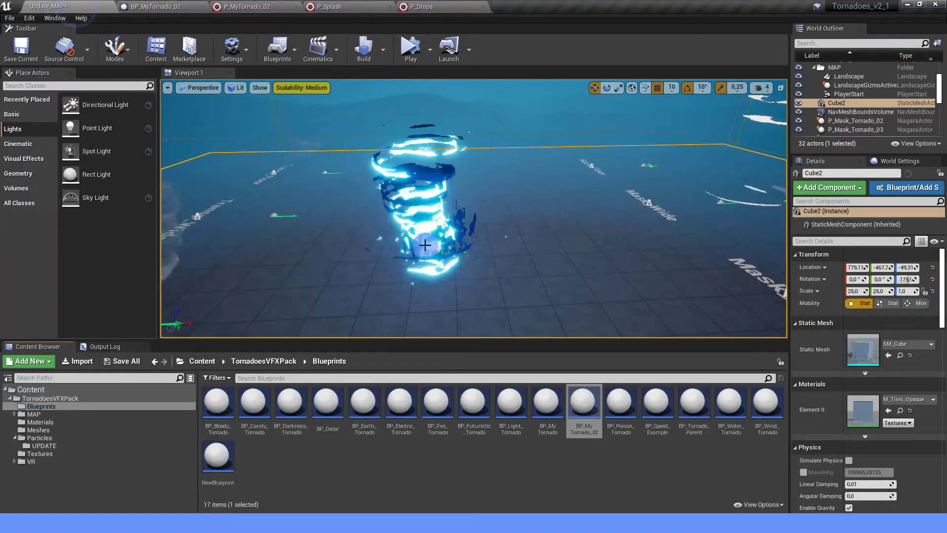
# Step: Delete the old tornado and place a BP_MyTornado_02 instance on the level floor
pyautogui.click(518, 308)
pyautogui.press('Delete')
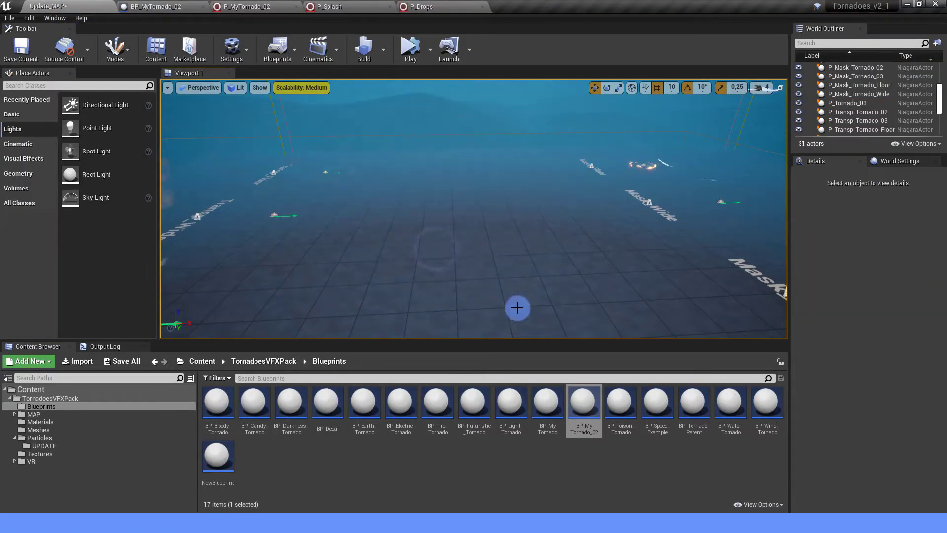
pyautogui.moveTo(583, 402); pyautogui.dragTo(349, 265)
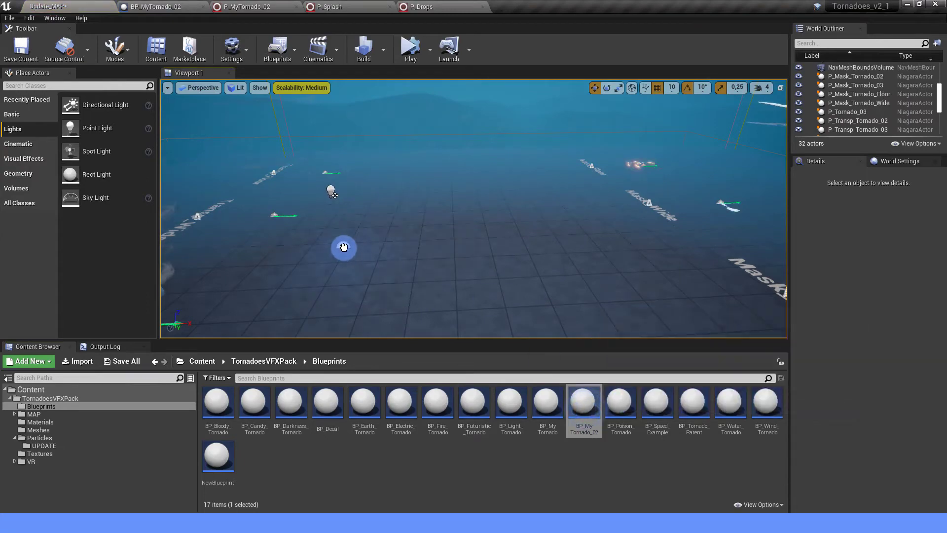
pyautogui.click(375, 270)
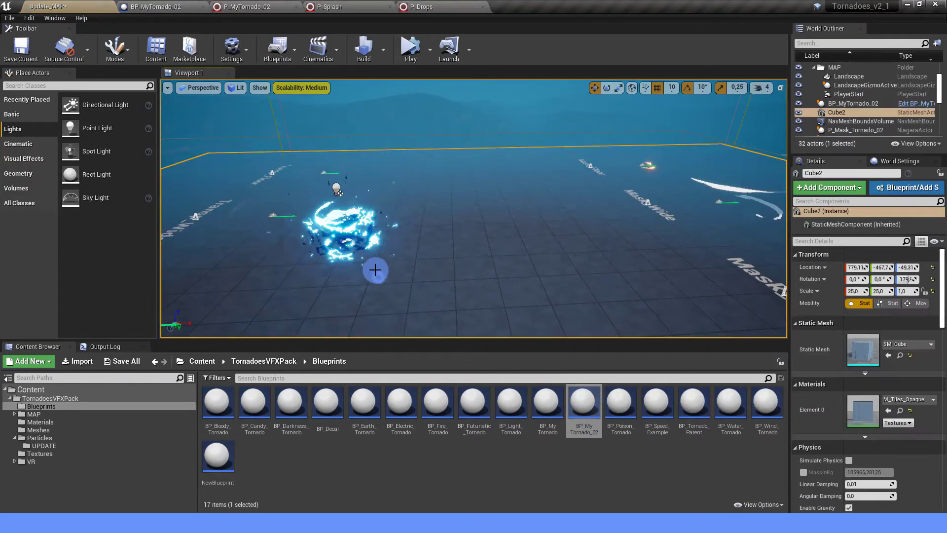
# Step: Raise the placed tornado's Speed from 1.0 to 2.0 and frame it in the viewport
pyautogui.click(351, 232)
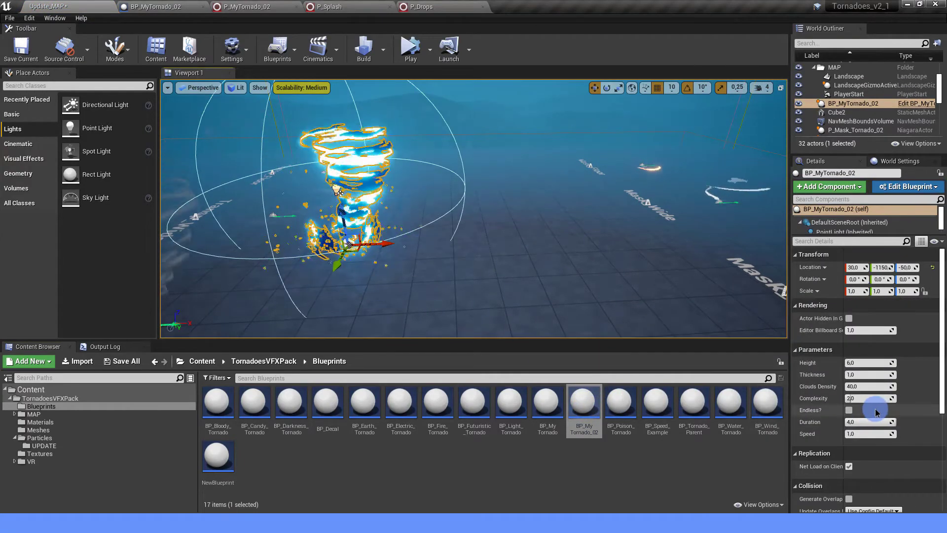
pyautogui.click(859, 434)
pyautogui.write('2')
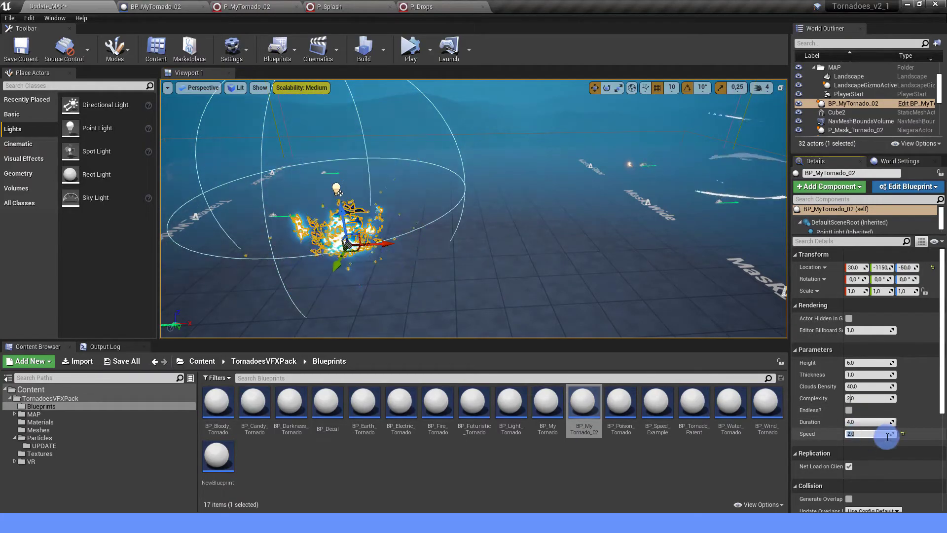
pyautogui.moveTo(537, 233); pyautogui.dragTo(539, 235)
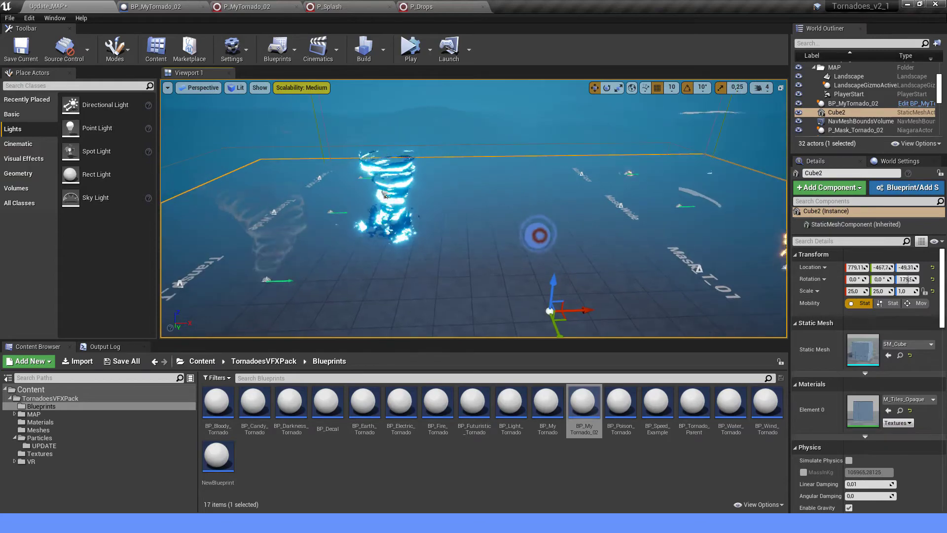
pyautogui.click(389, 232)
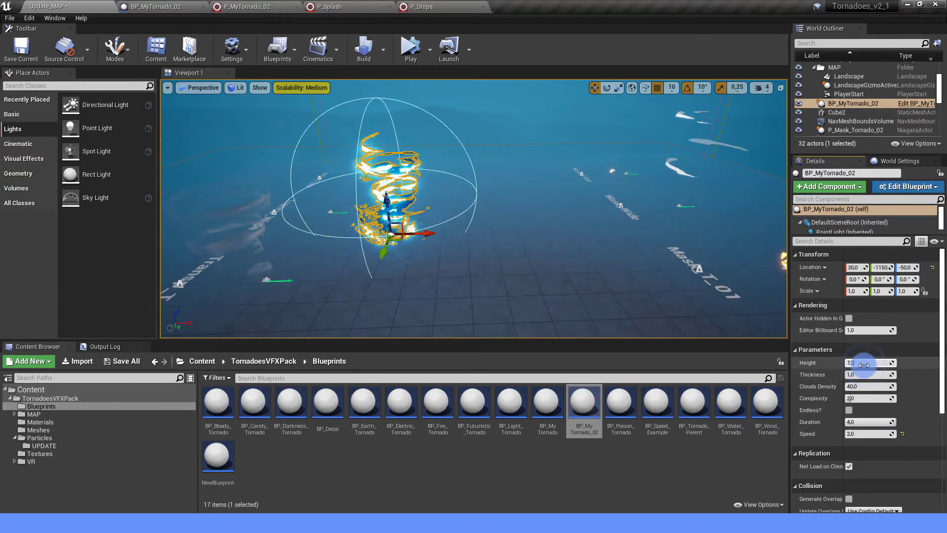
pyautogui.moveTo(645, 310); pyautogui.dragTo(472, 245)
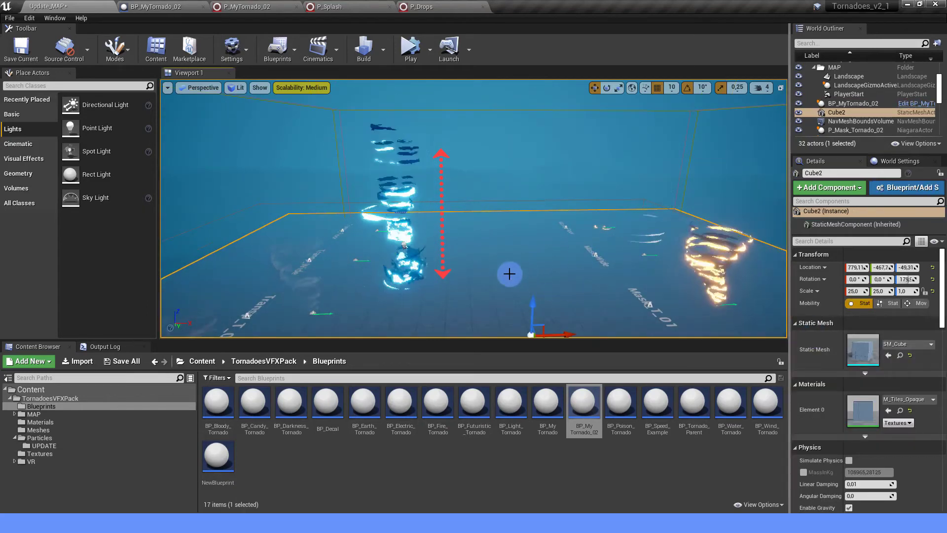
# Step: In P_MyTornado_02, change Mask_Tornado's SpawnRate from 30 to 50 and save the system
pyautogui.click(241, 13)
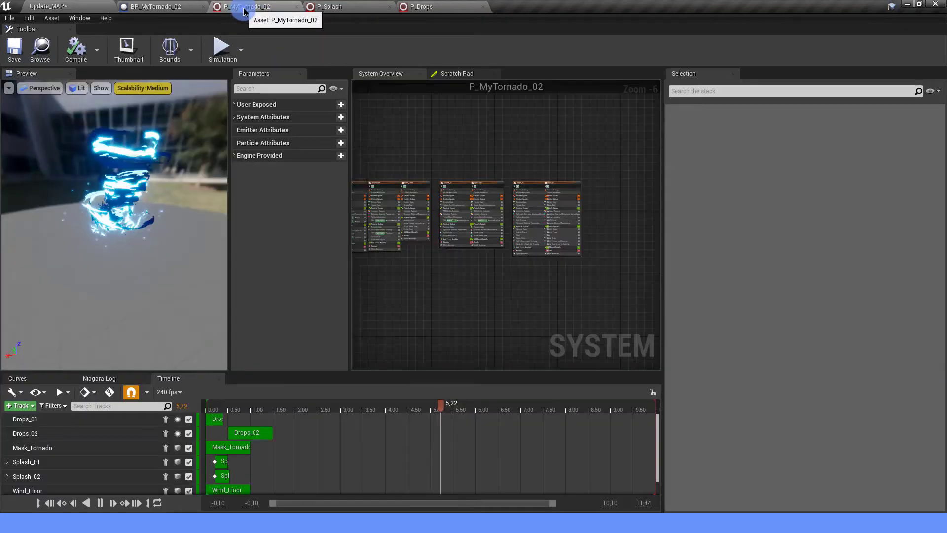
pyautogui.scroll(-3, 370, 116)
pyautogui.moveTo(380, 123); pyautogui.dragTo(539, 172, button='right')
pyautogui.click(539, 171)
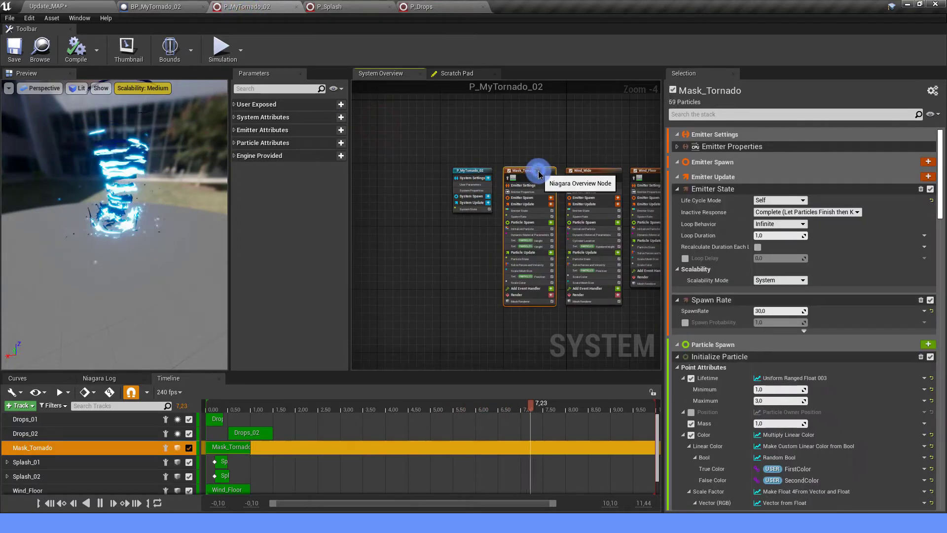
pyautogui.click(519, 217)
pyautogui.click(519, 220)
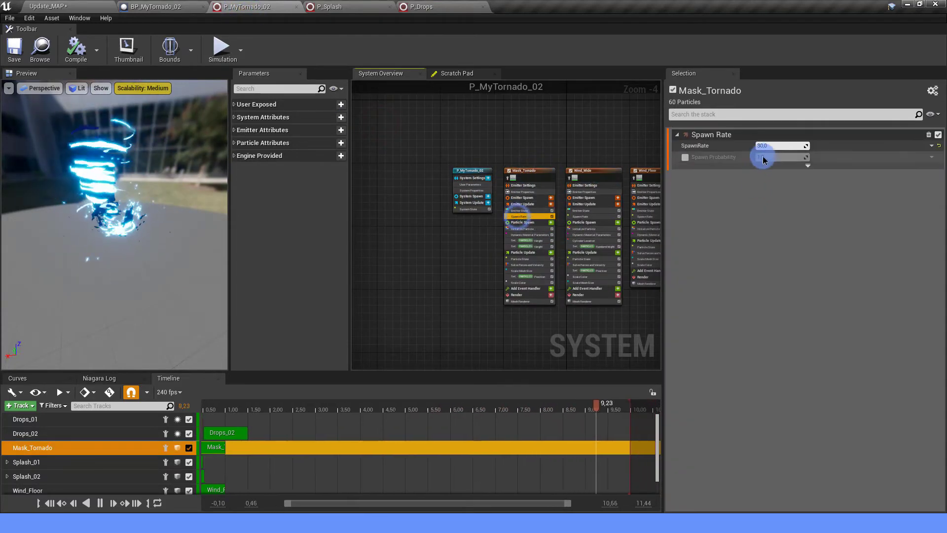
pyautogui.click(773, 146)
pyautogui.write('50')
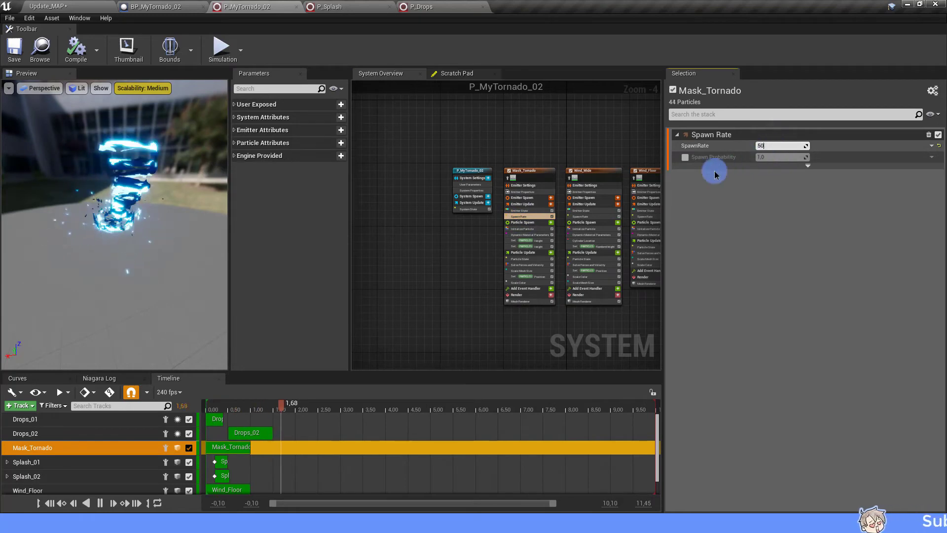
pyautogui.press('Return')
pyautogui.click(22, 60)
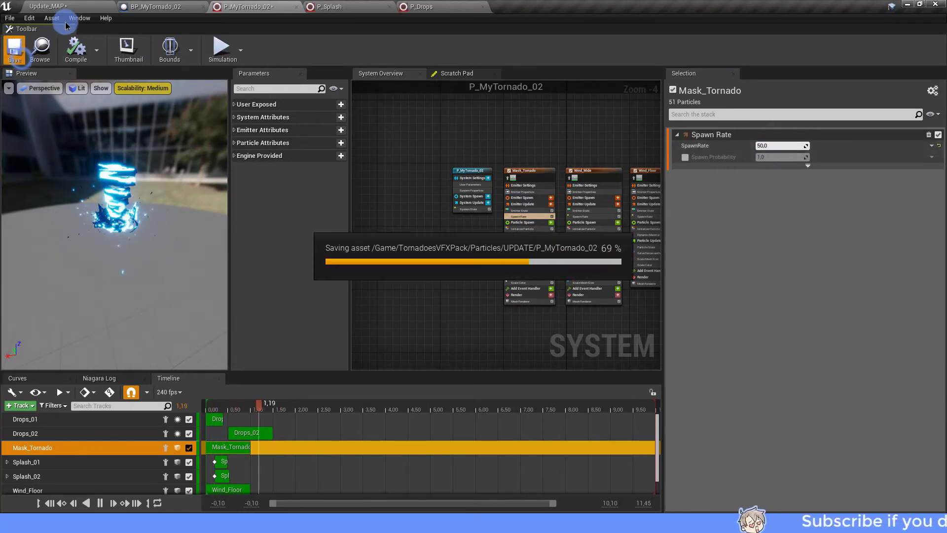
pyautogui.click(79, 7)
# Step: Bring the camera toward the blue tornado and play Update_MAP in the editor
pyautogui.moveTo(508, 218)
pyautogui.mouseDown(button='right')
pyautogui.moveTo(469, 237)
pyautogui.moveTo(479, 82)
pyautogui.mouseUp(button='right')
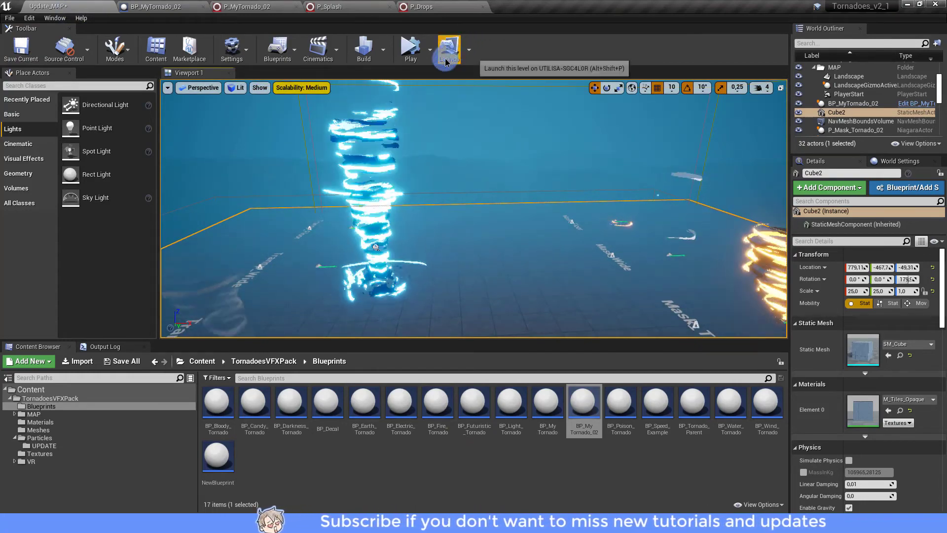
pyautogui.scroll(-2, 447, 106)
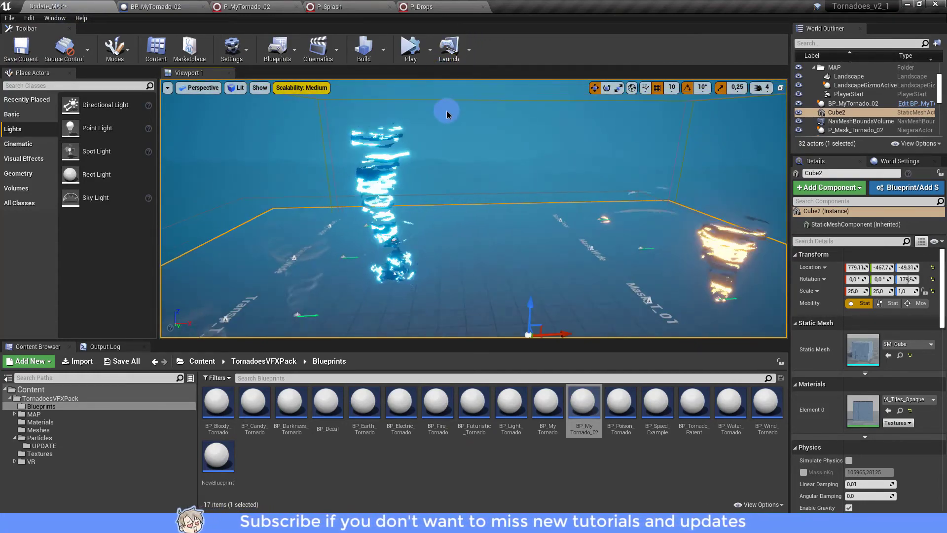
pyautogui.click(411, 47)
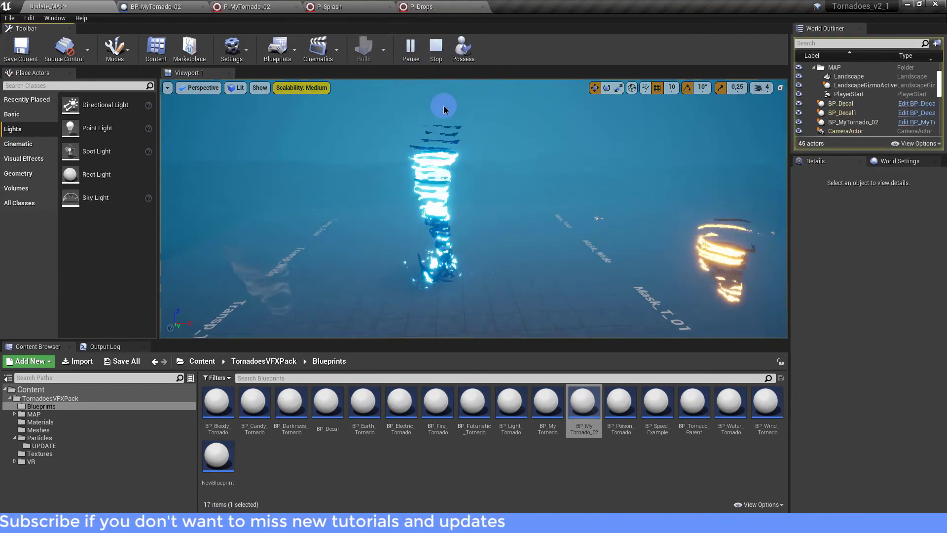